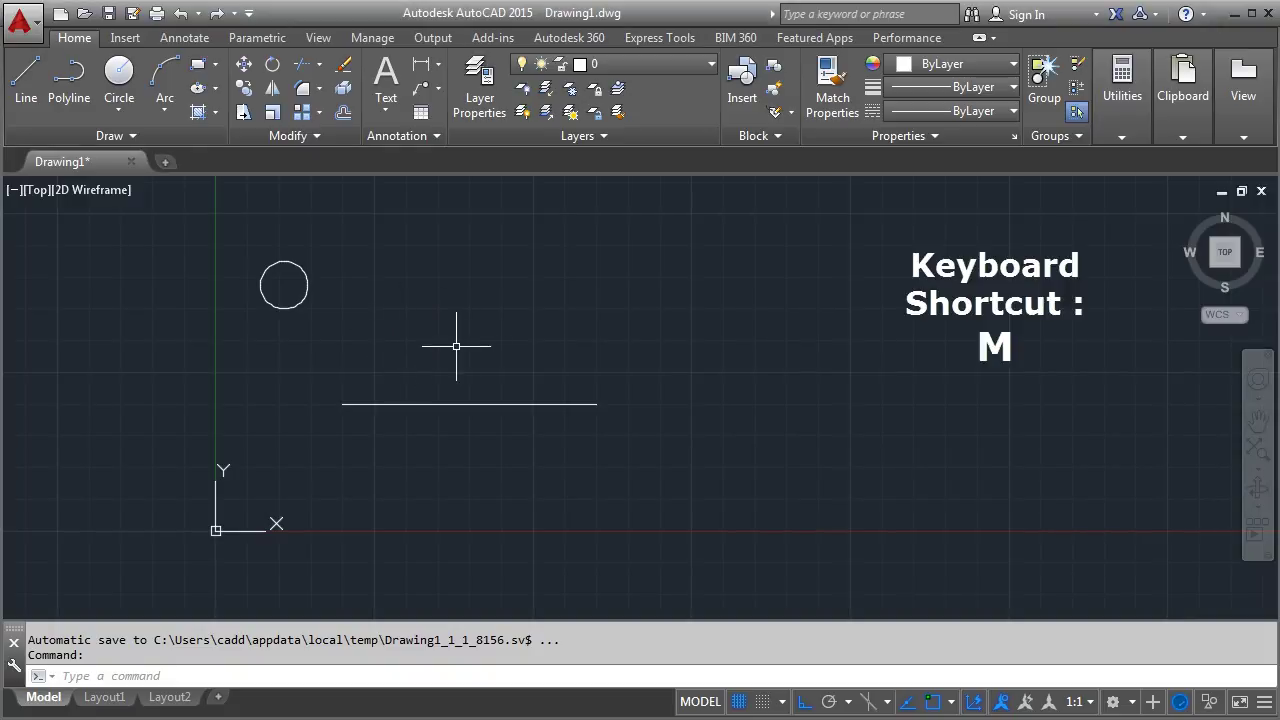
- Move the circle by its centre onto the horizontal line's left endpoint, with Ortho off
type("m")
key("Return")
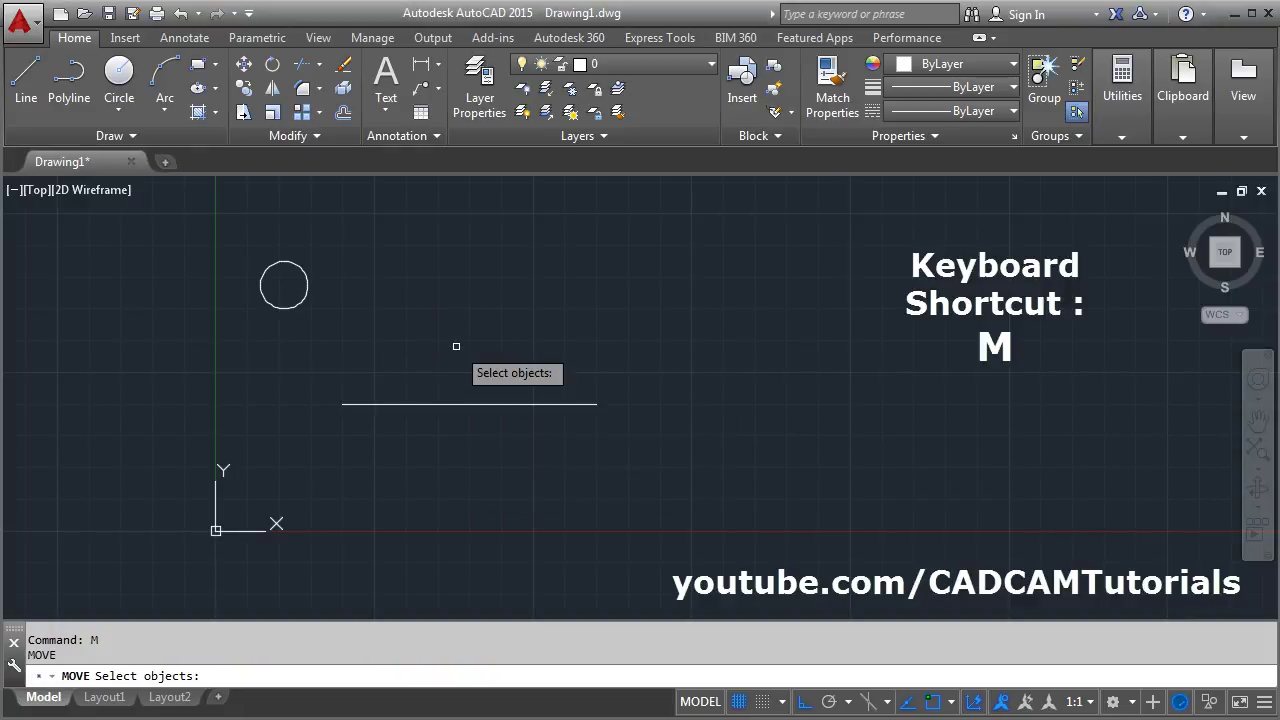
left_click(300, 303)
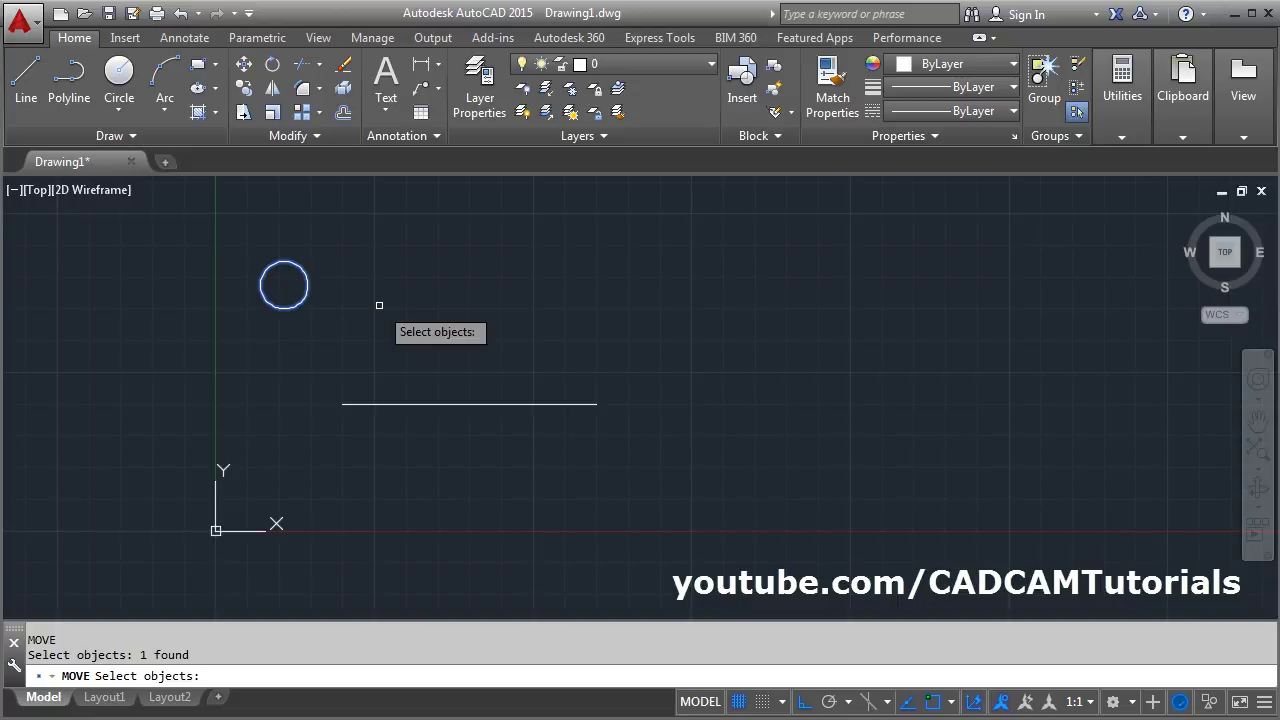
key("Return")
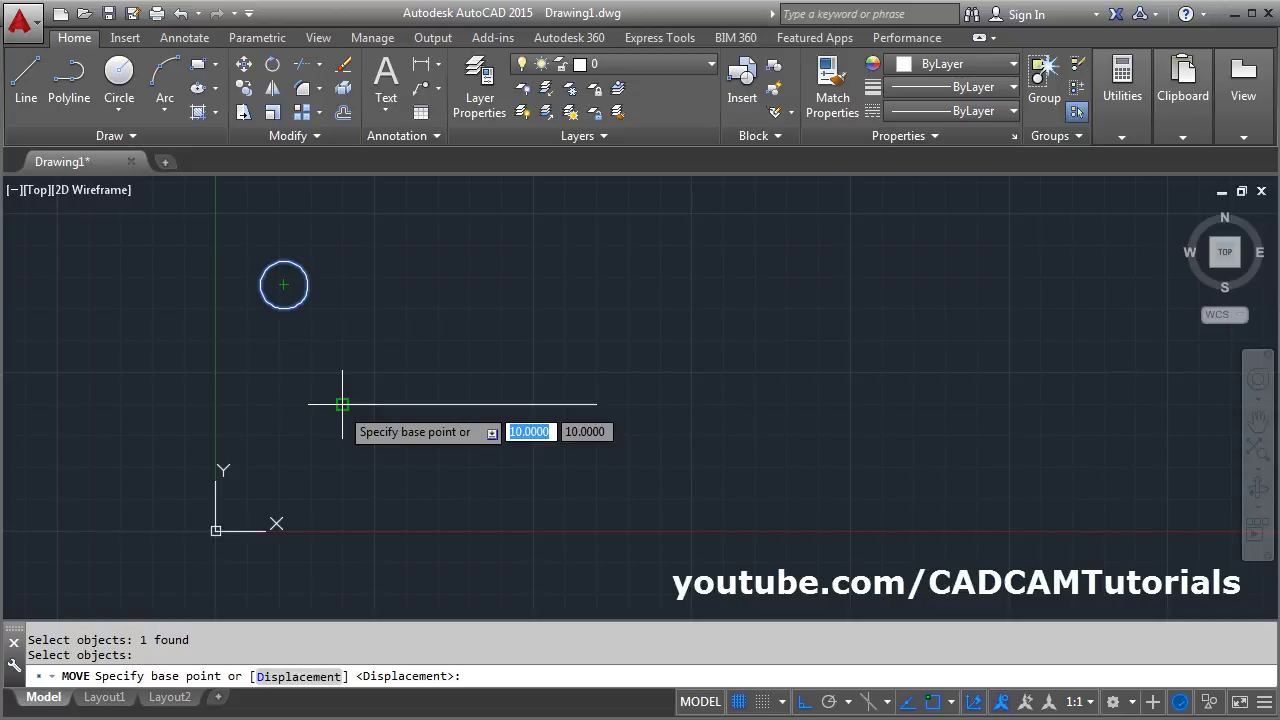
left_click(284, 285)
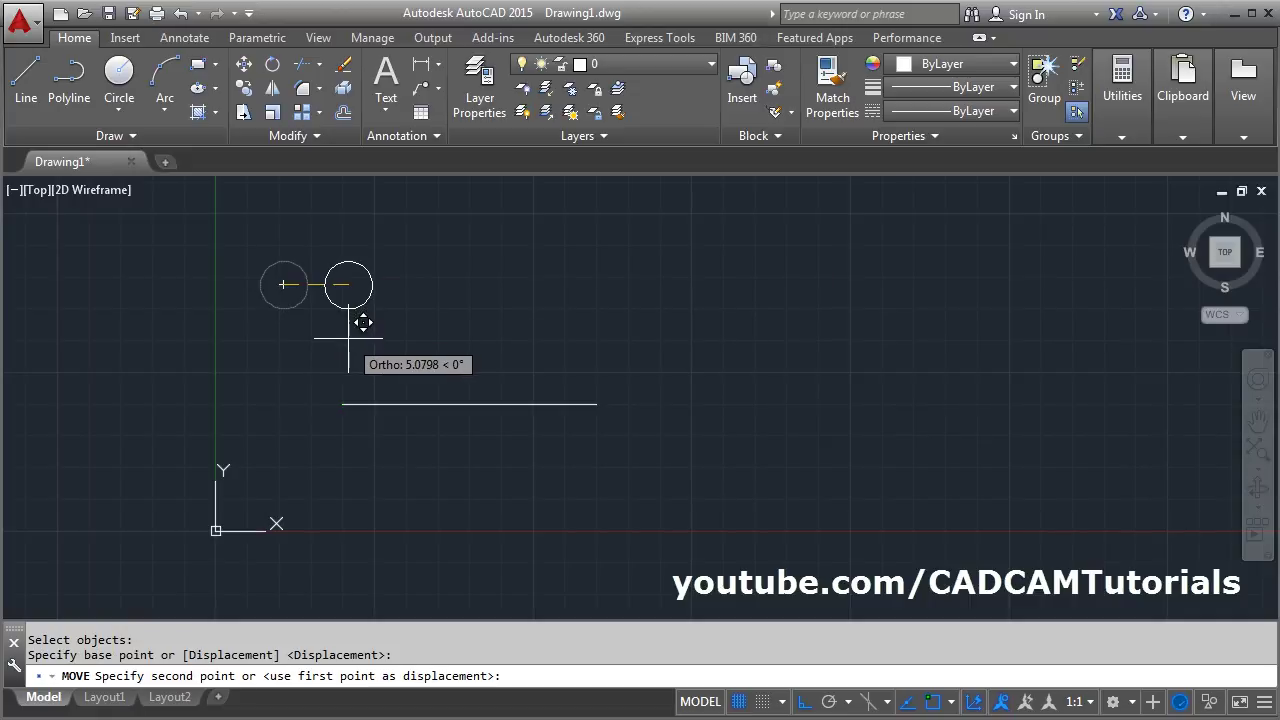
key("F8")
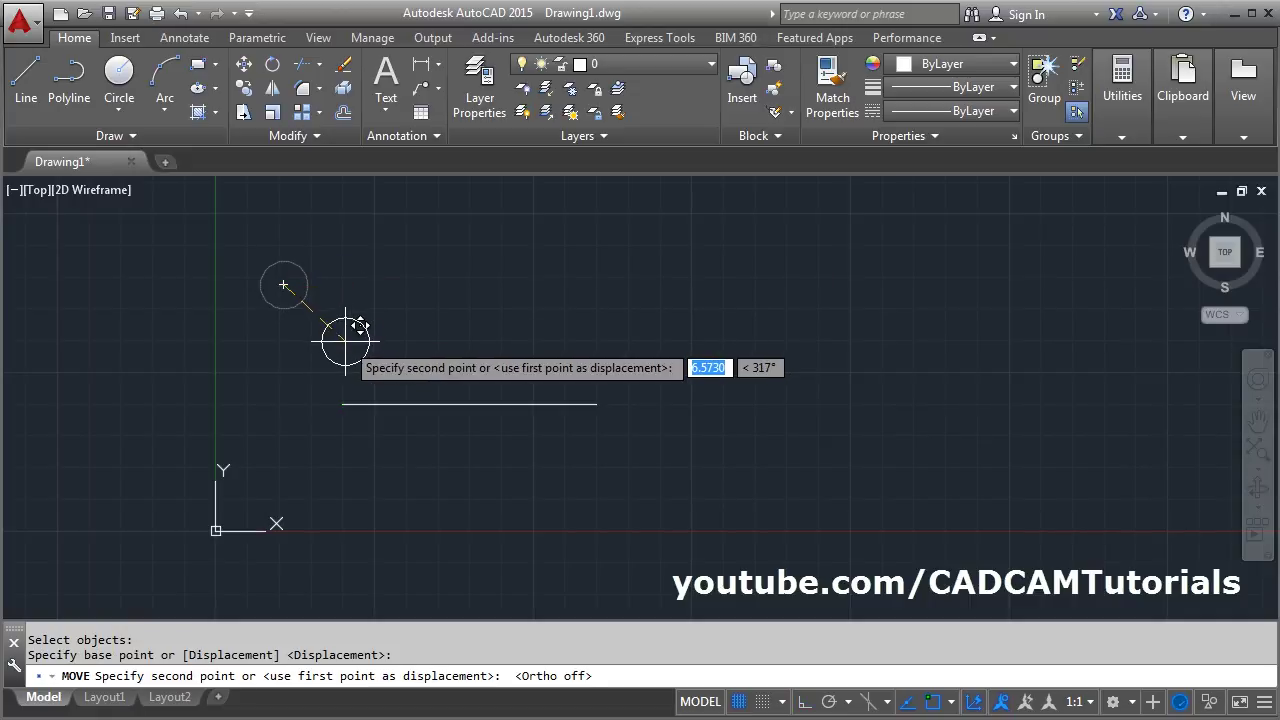
left_click(343, 404)
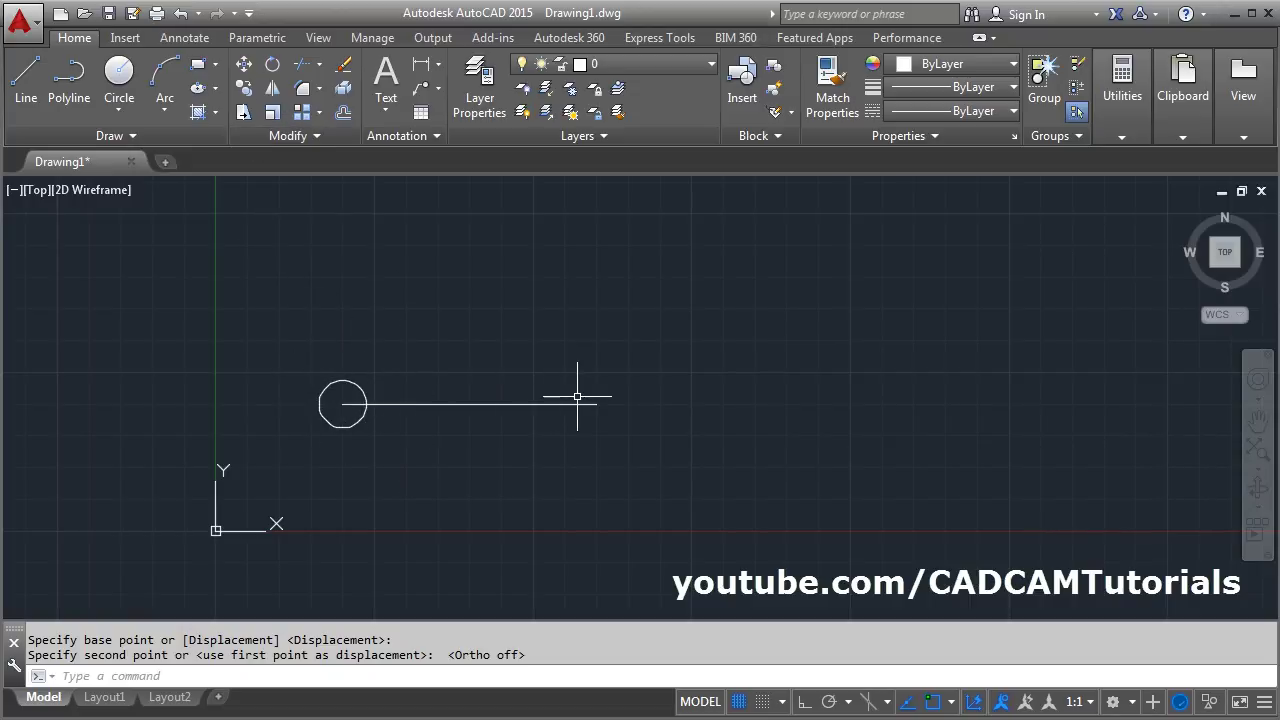
left_click(244, 64)
left_click(356, 424)
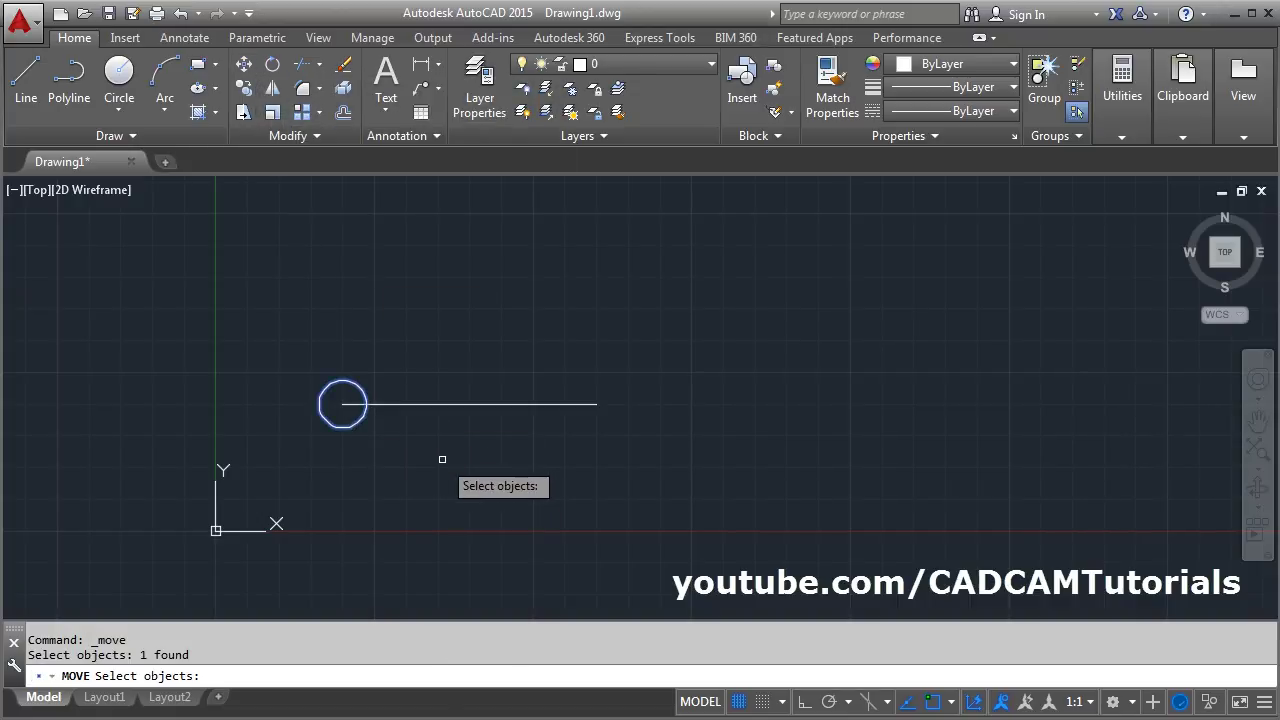
key("Return")
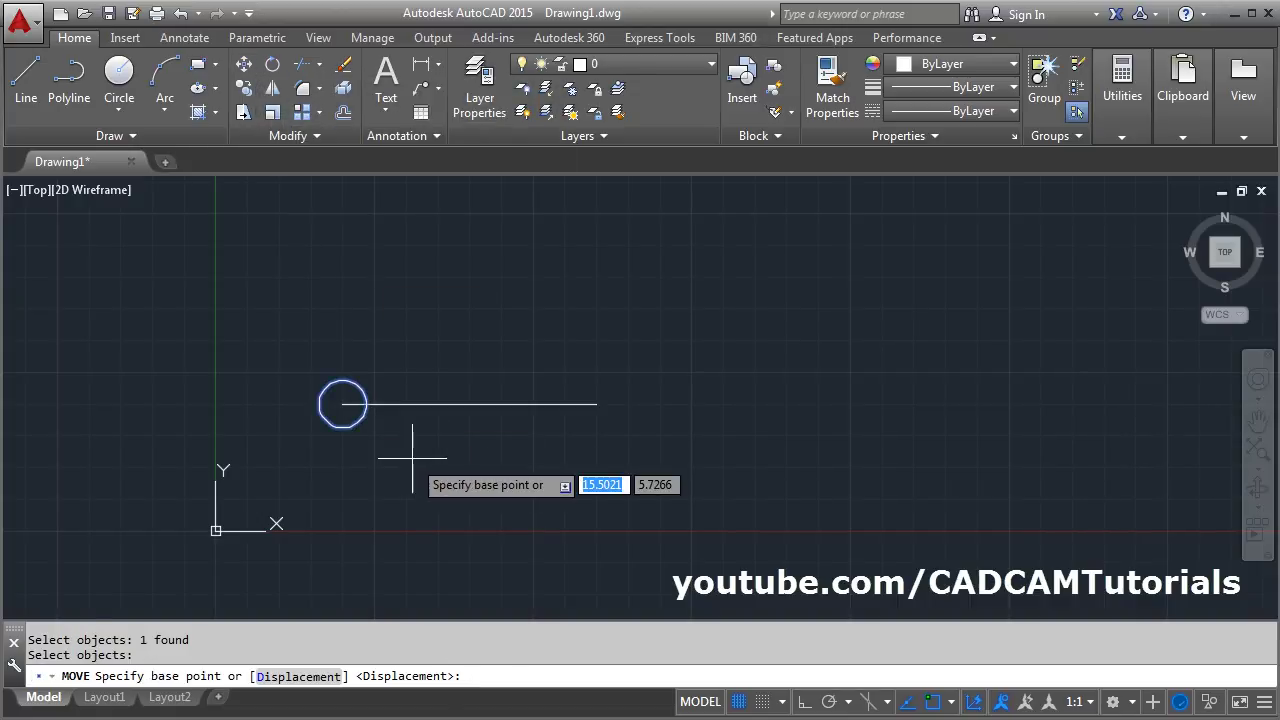
left_click(342, 404)
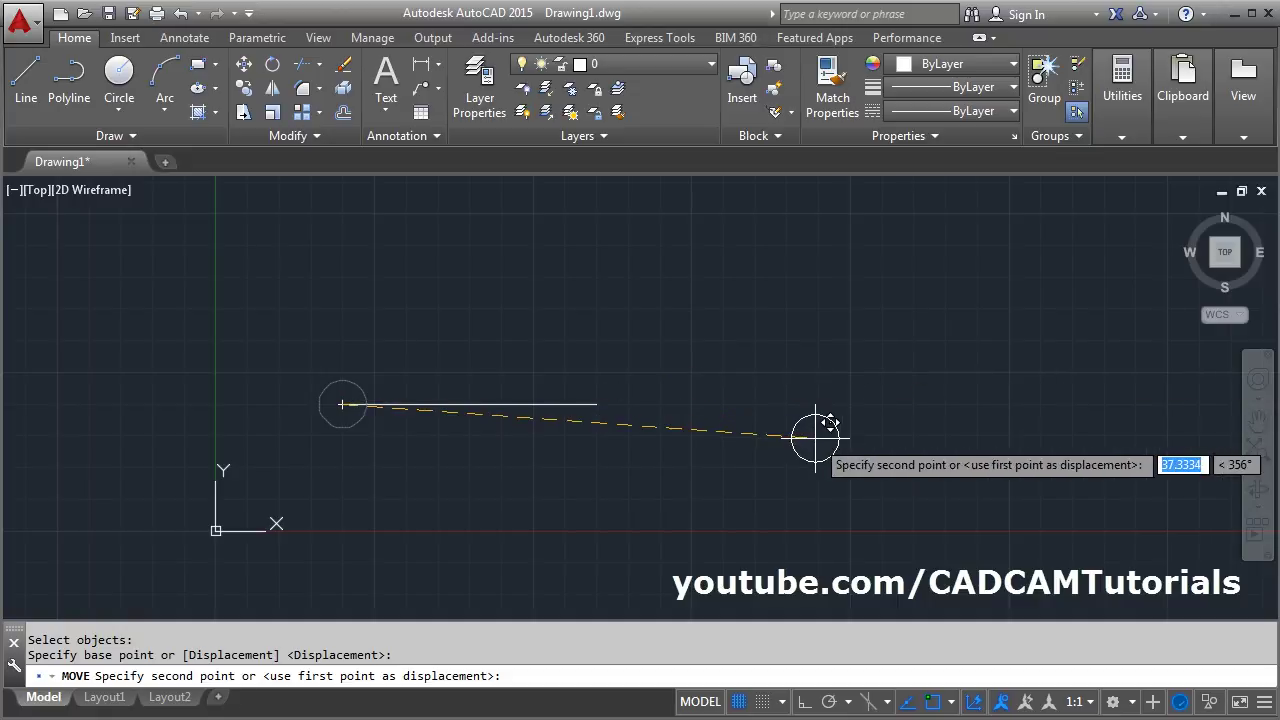
left_click(806, 703)
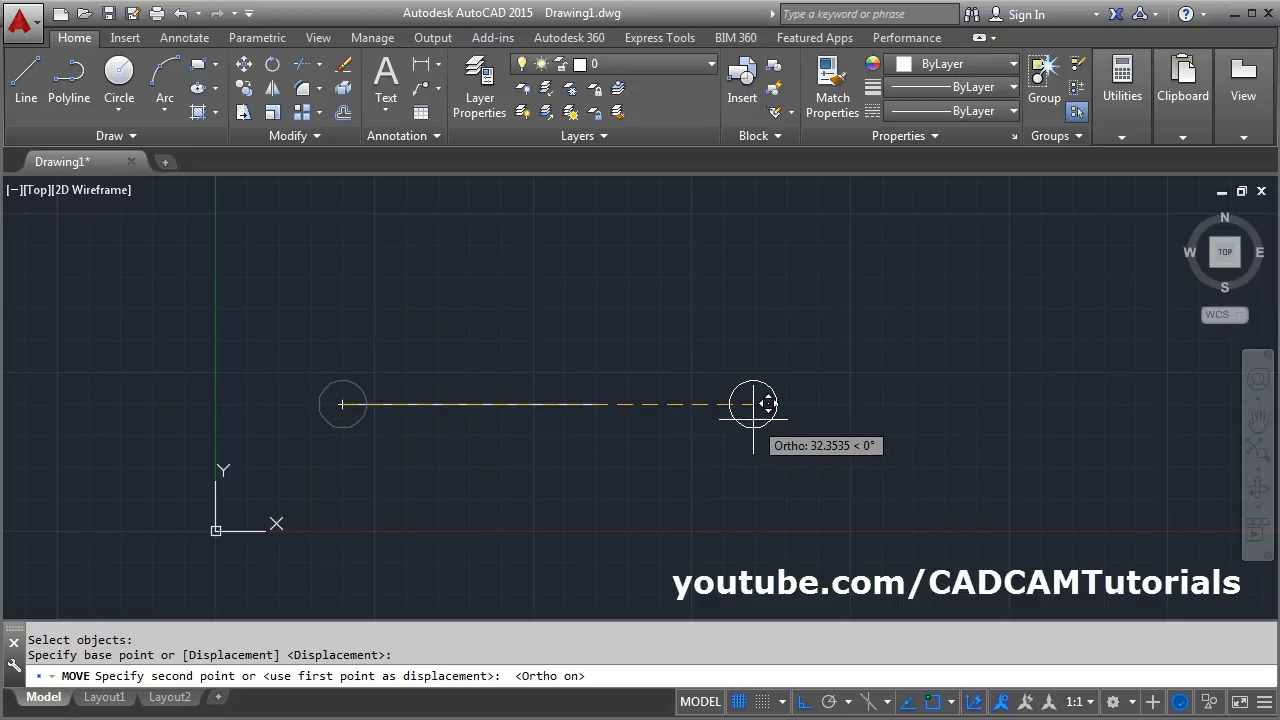
type("30")
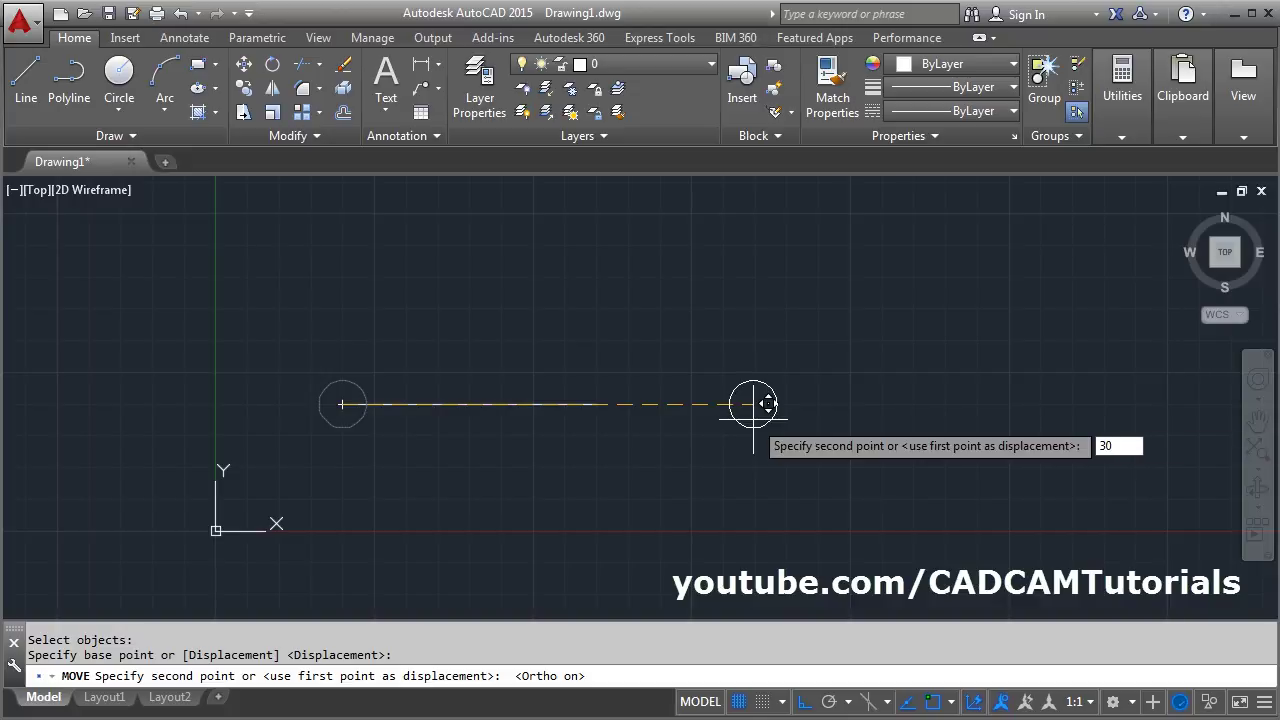
key("Return")
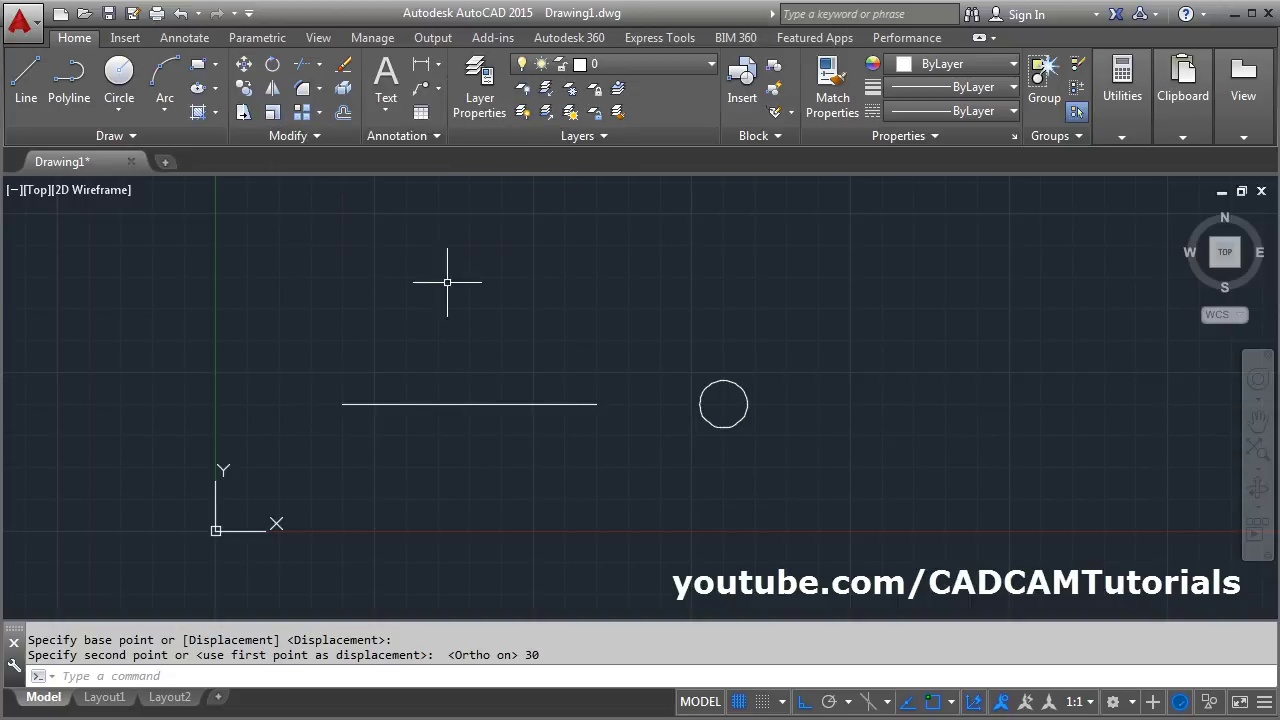
type("u")
key("Return")
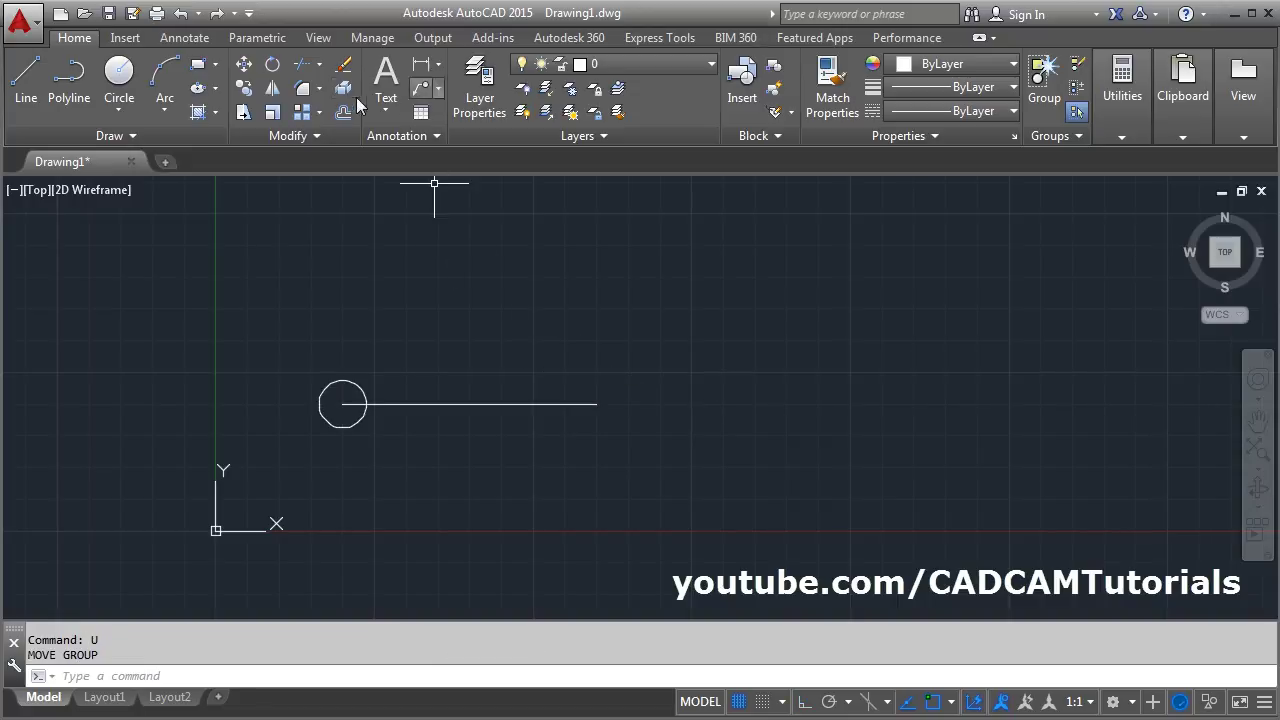
- Move the circle from its centre by offsets of 10 and 10, up and right
left_click(244, 66)
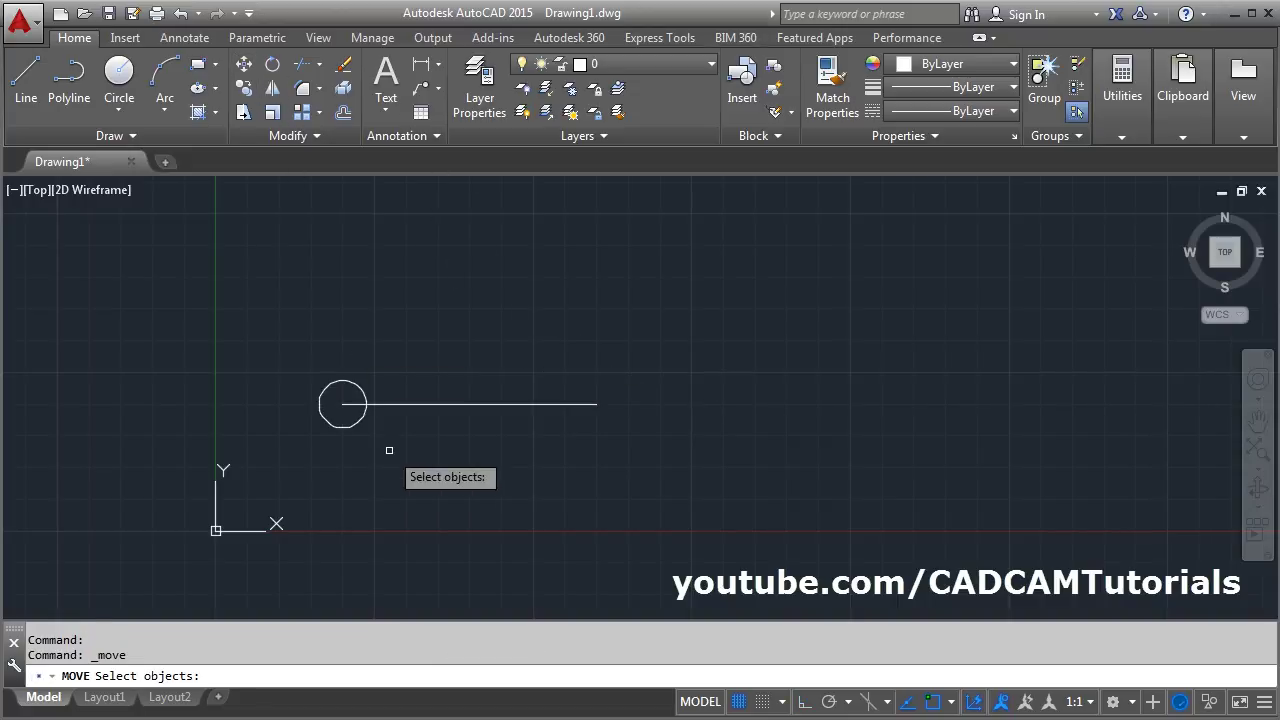
left_click(365, 398)
key("Return")
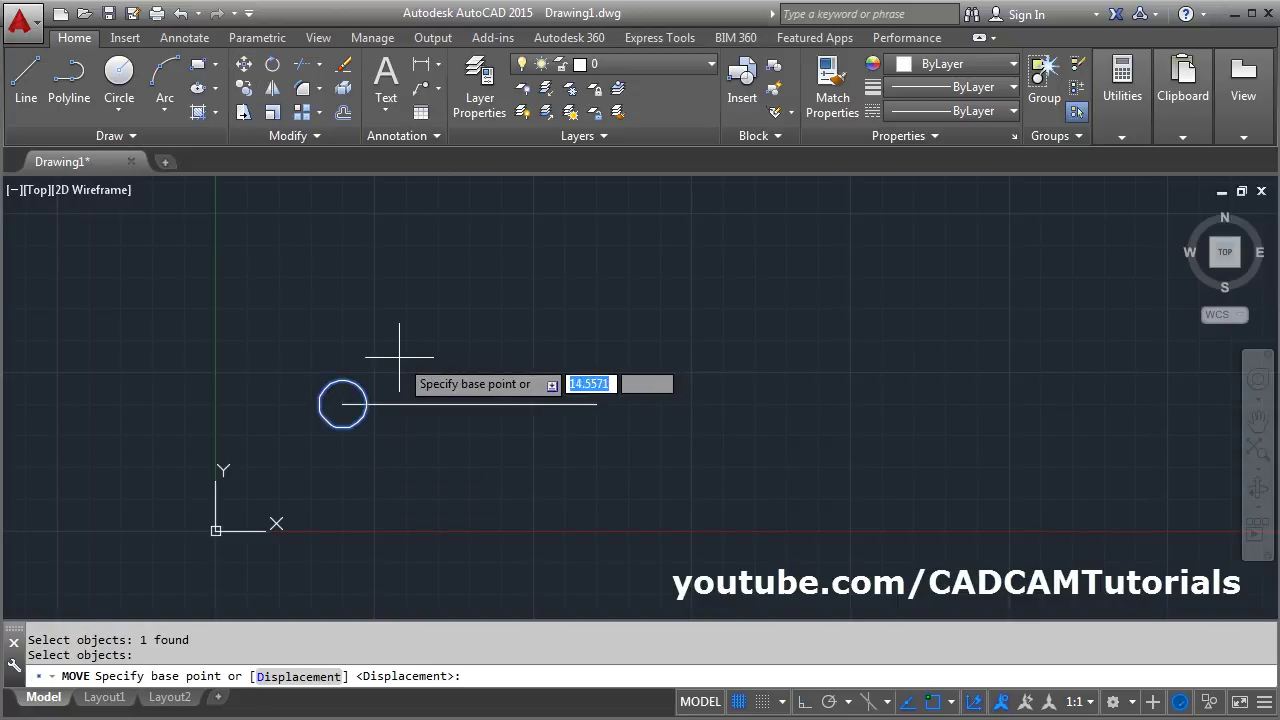
left_click(343, 404)
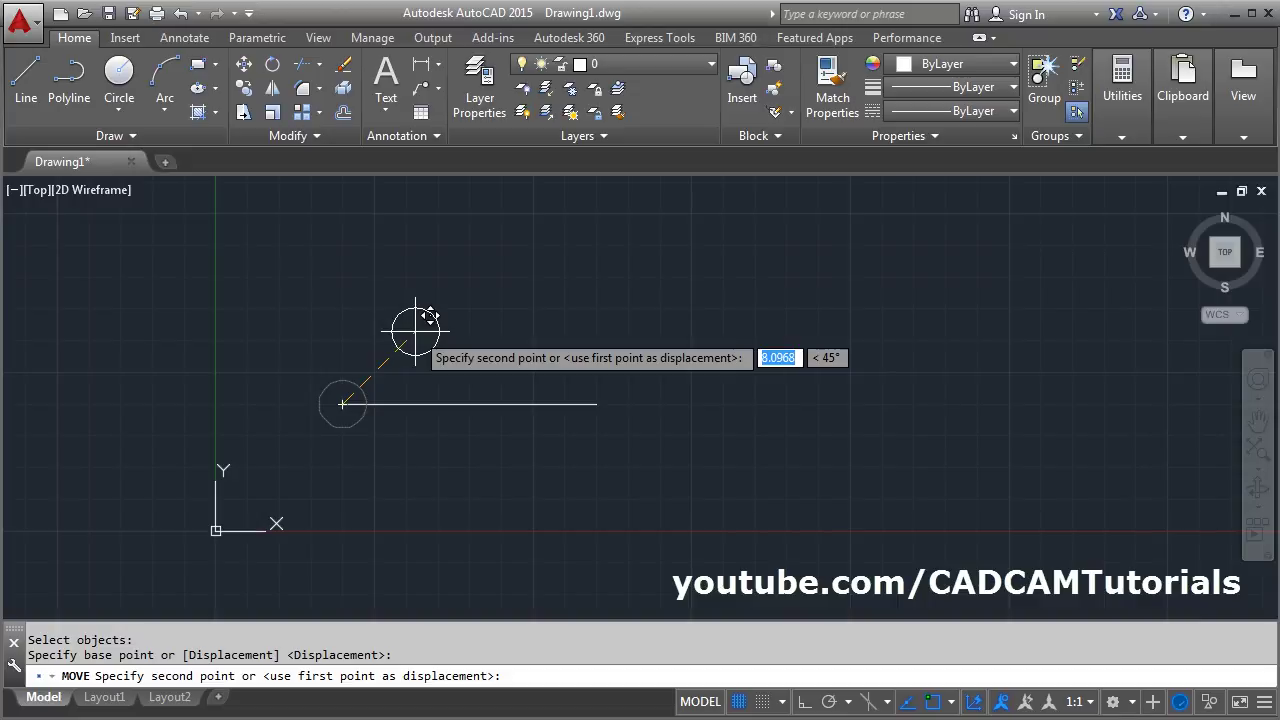
type("10")
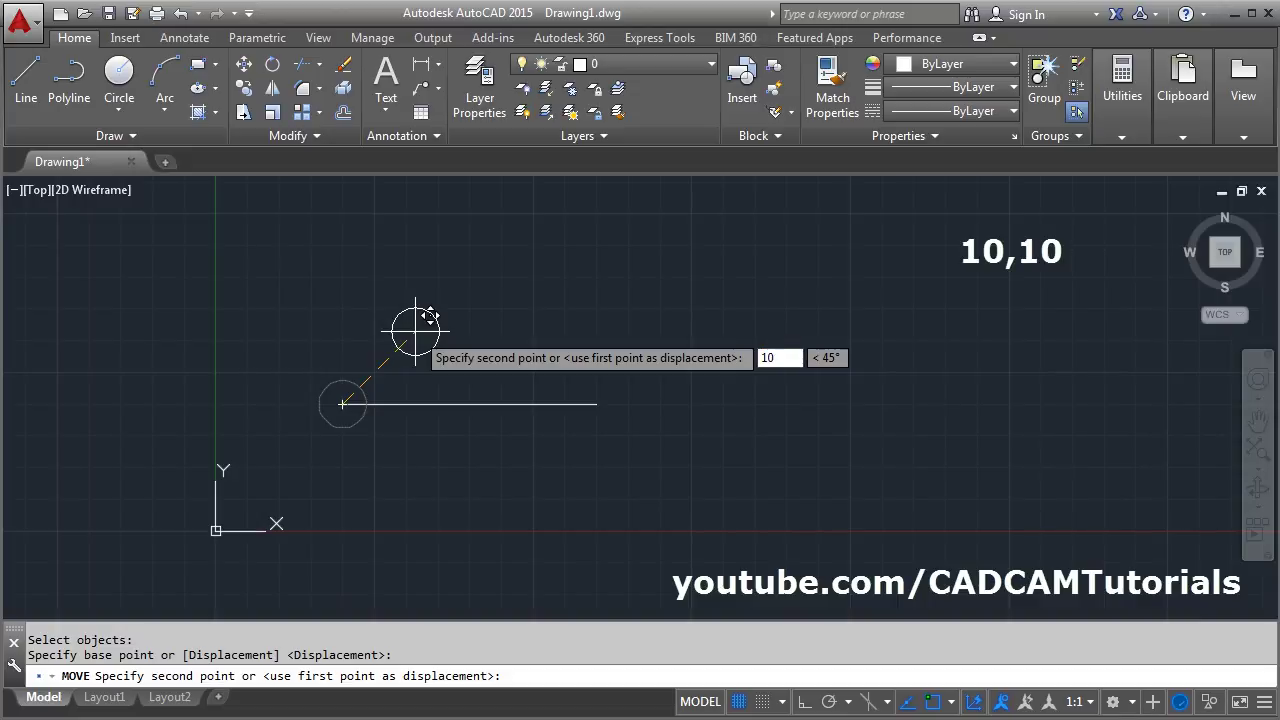
key("Tab")
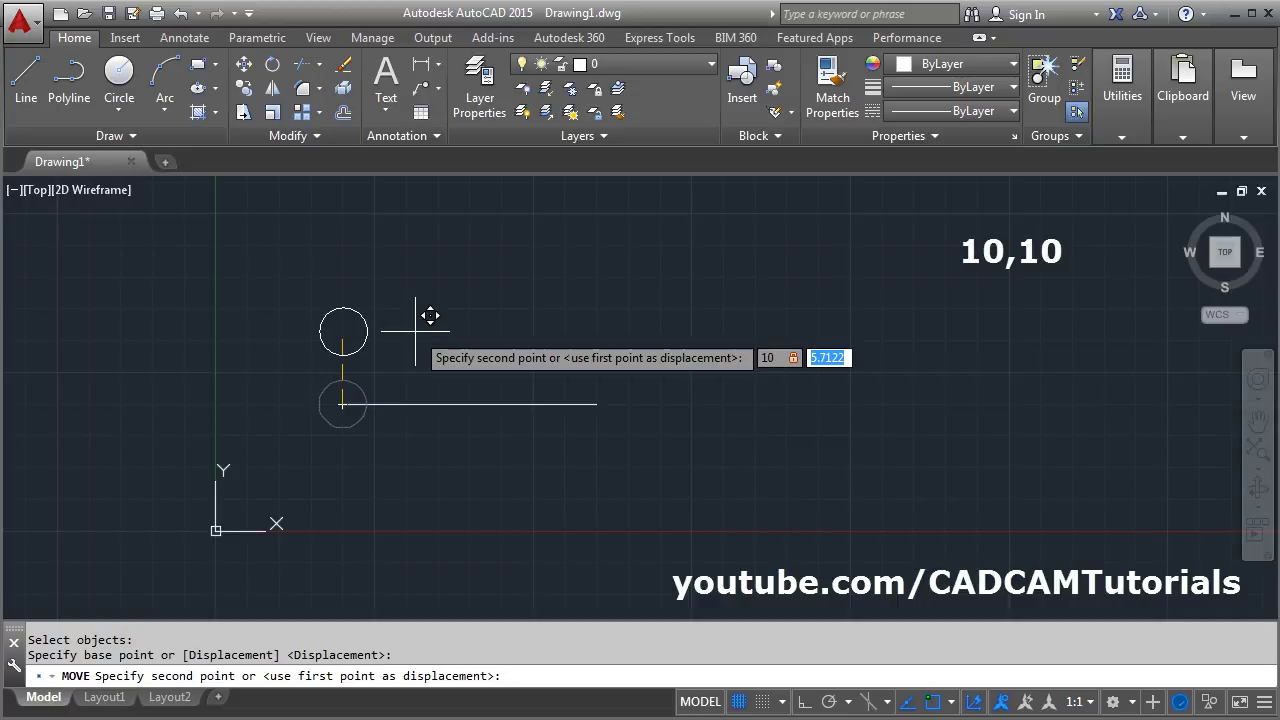
type("10")
key("Return")
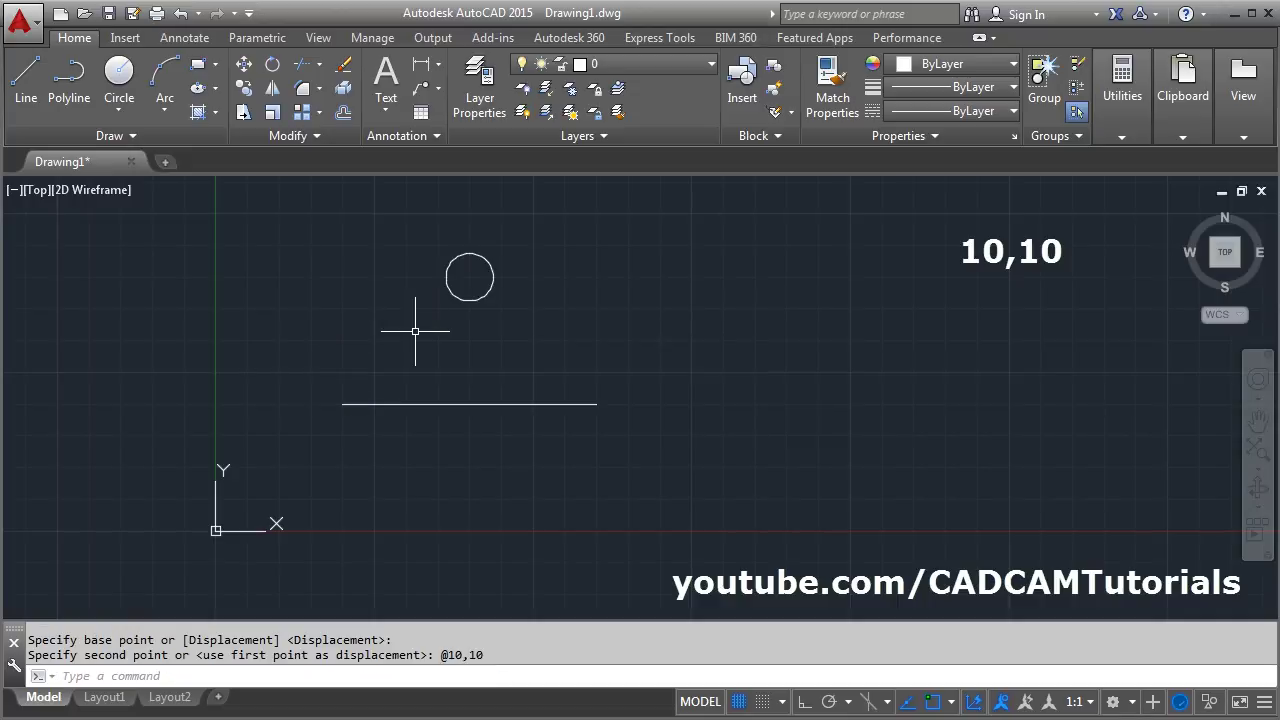
left_click(1122, 90)
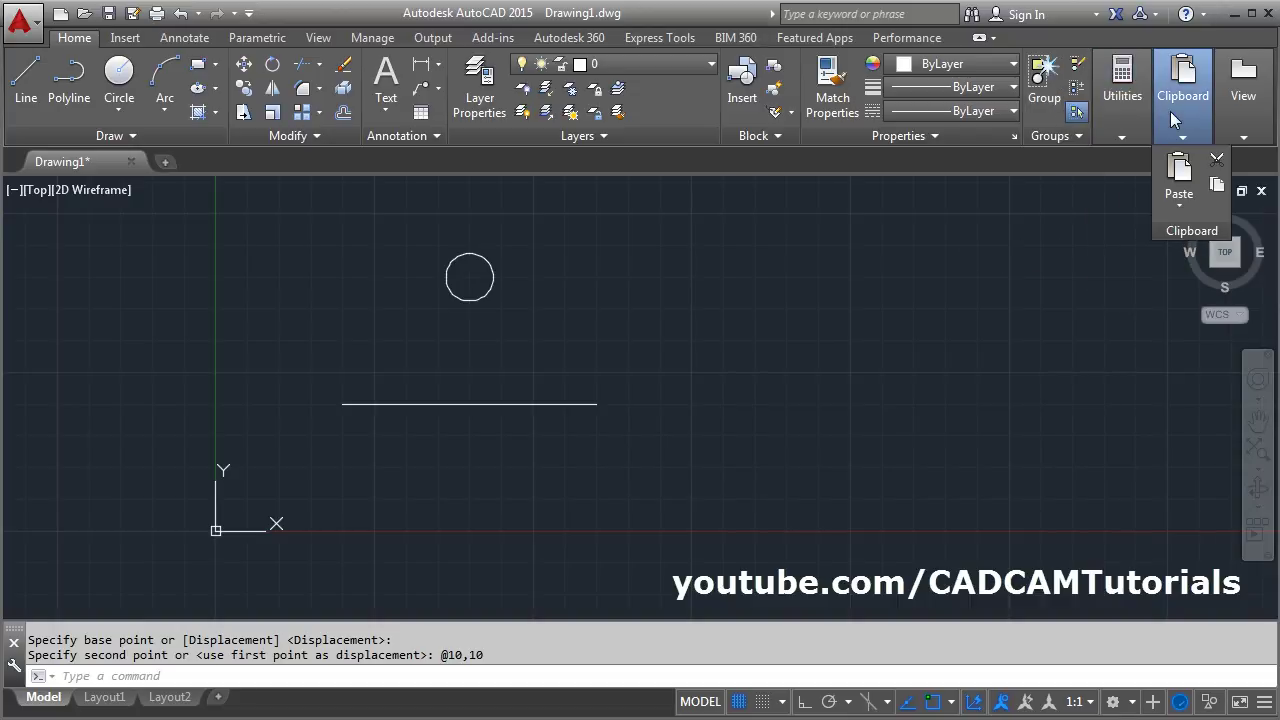
- Measure the distance from the line's left end to the circle centre, reading 14.1421
left_click(1124, 178)
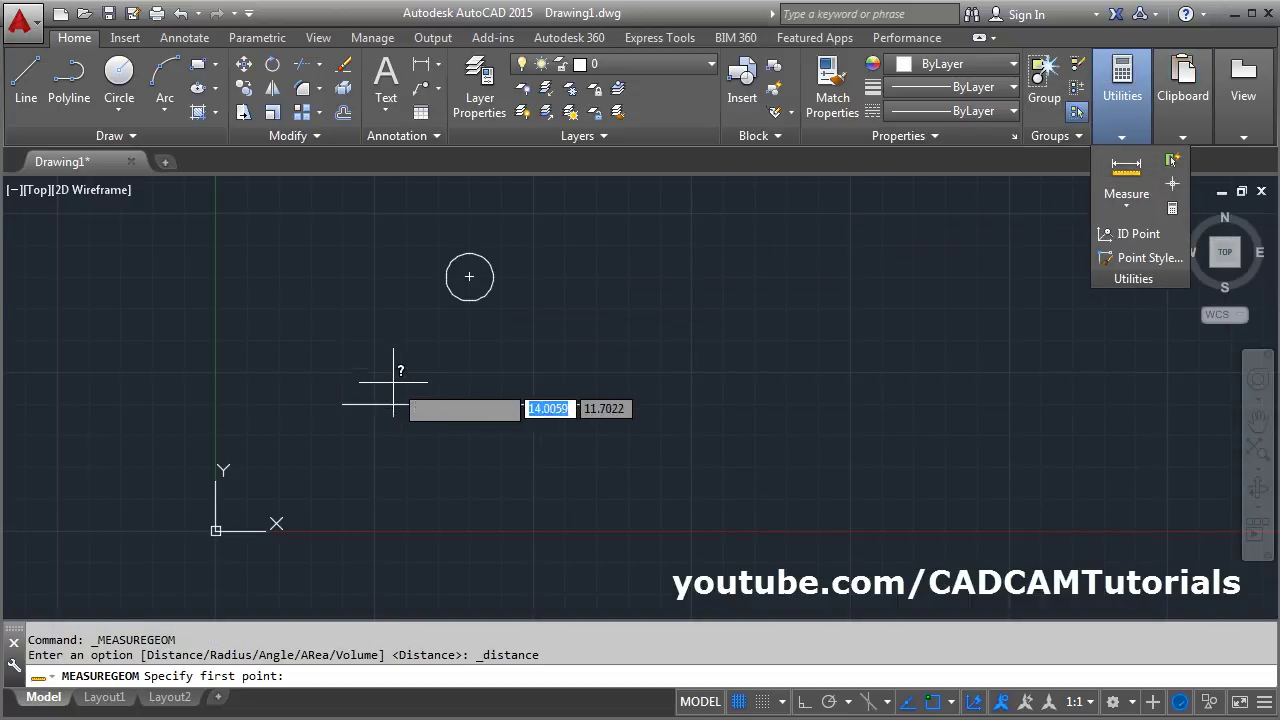
left_click(343, 404)
left_click(469, 277)
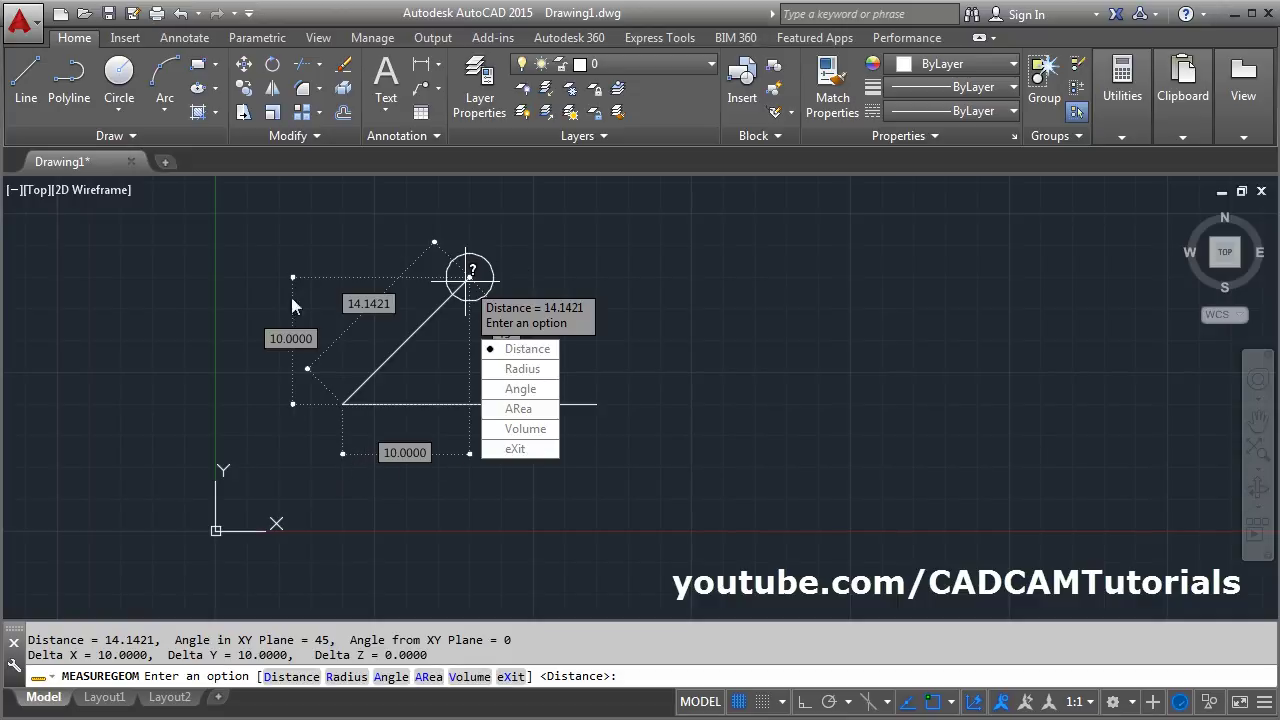
left_click(535, 451)
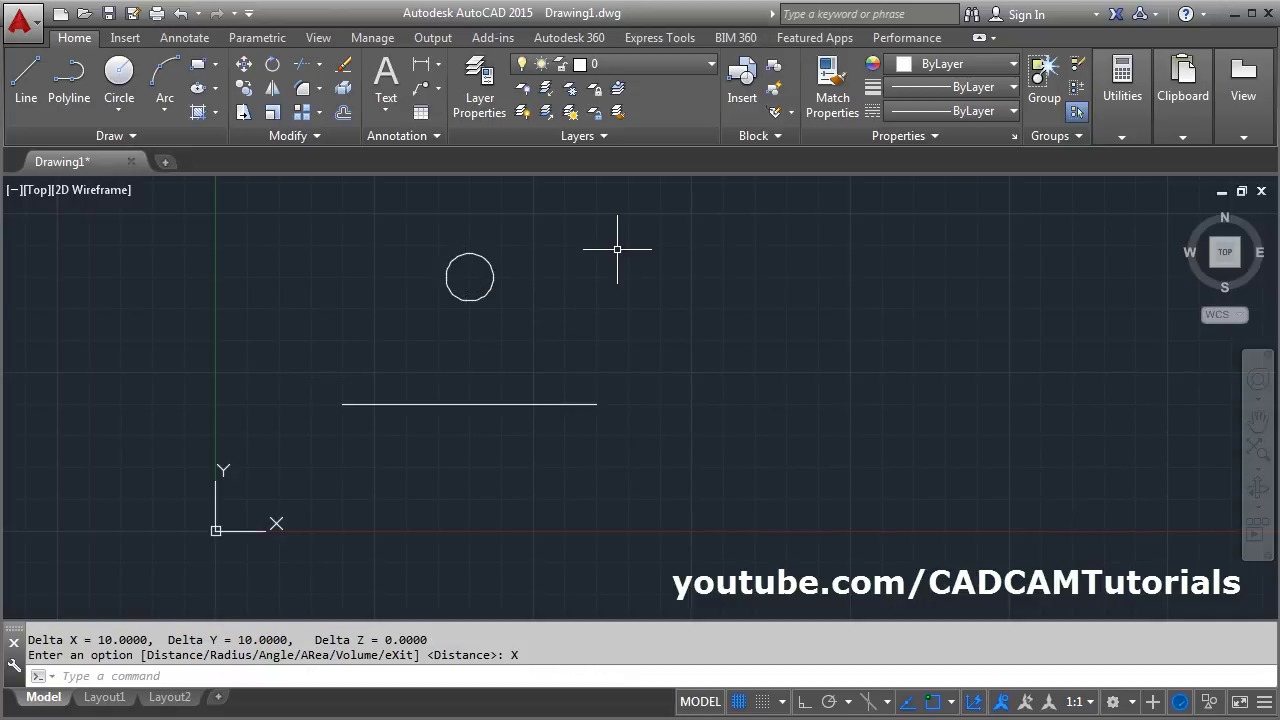
- Undo twice with U to return the circle to the line's left end
type("u")
key("Return")
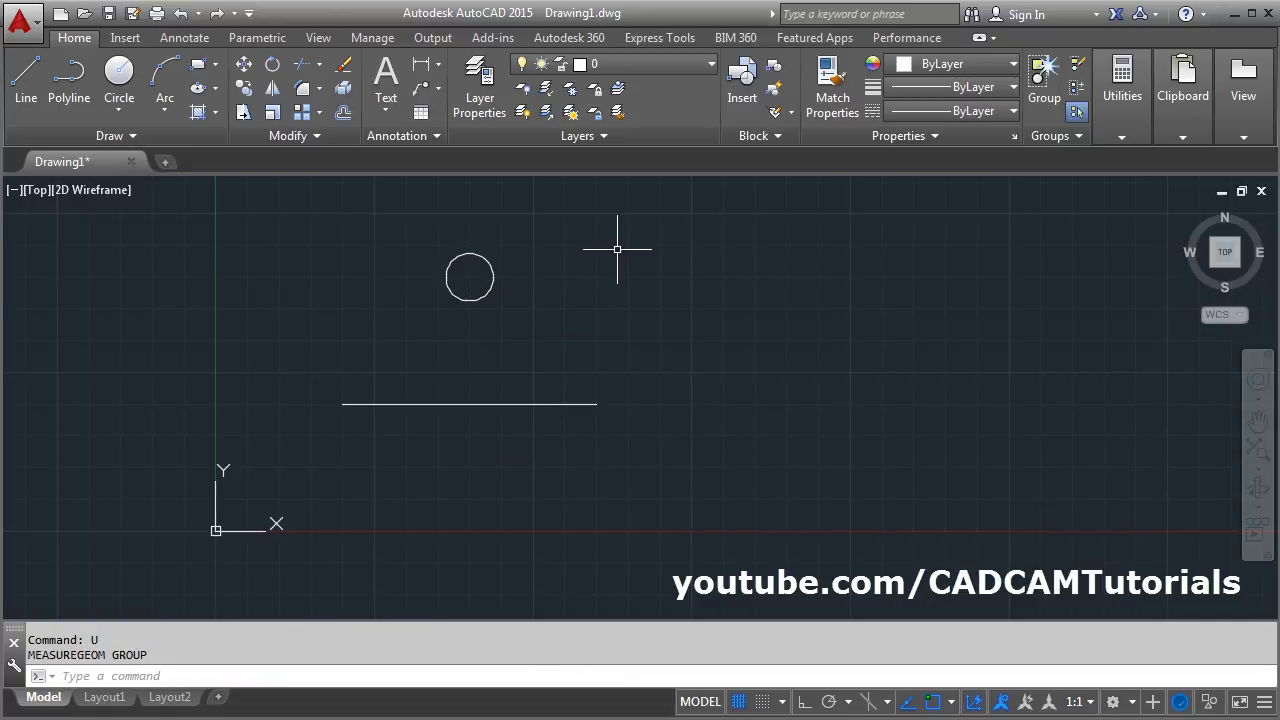
type("u")
key("Return")
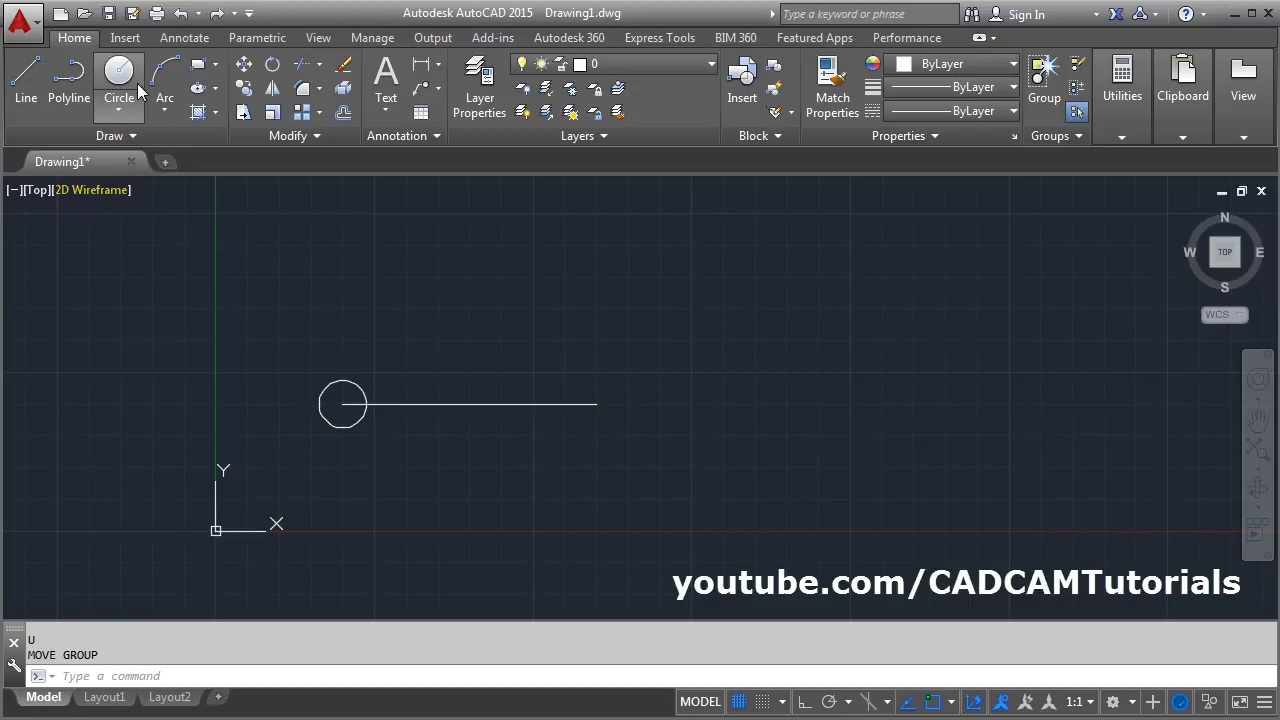
- Move the circle from the line's left end 10 units at a 45° angle
left_click(244, 65)
left_click(357, 388)
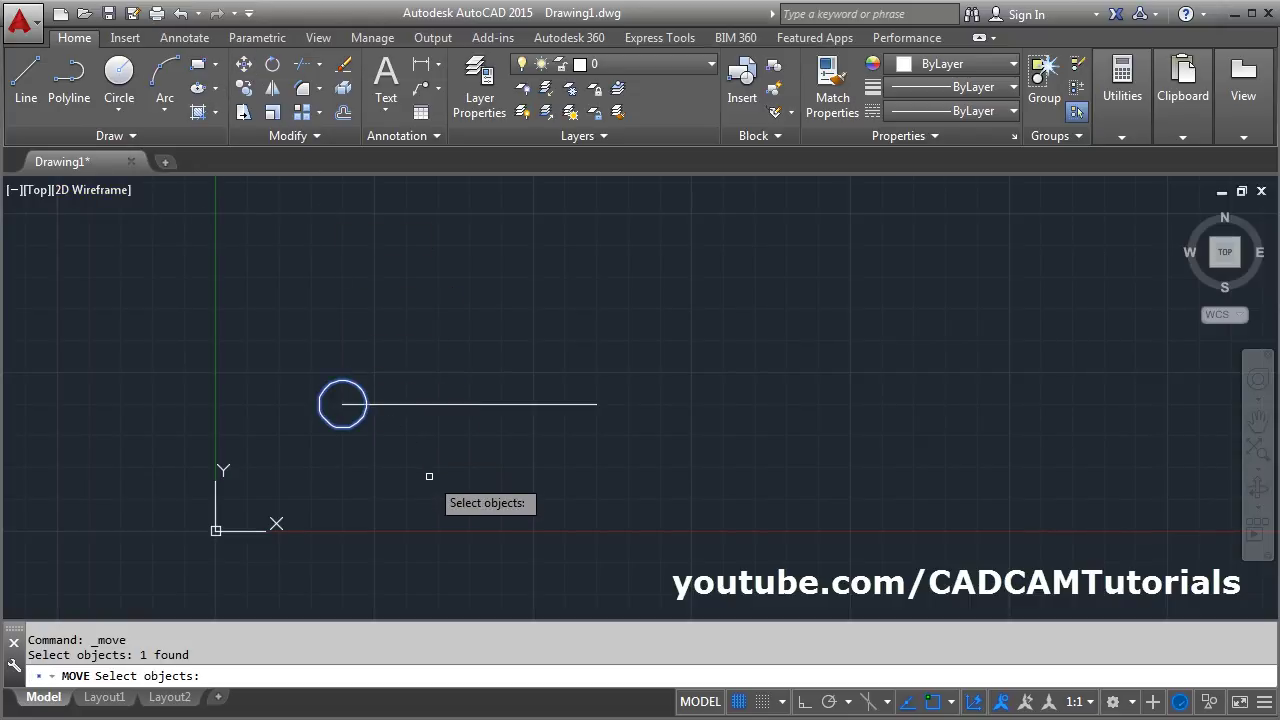
key("Return")
left_click(342, 402)
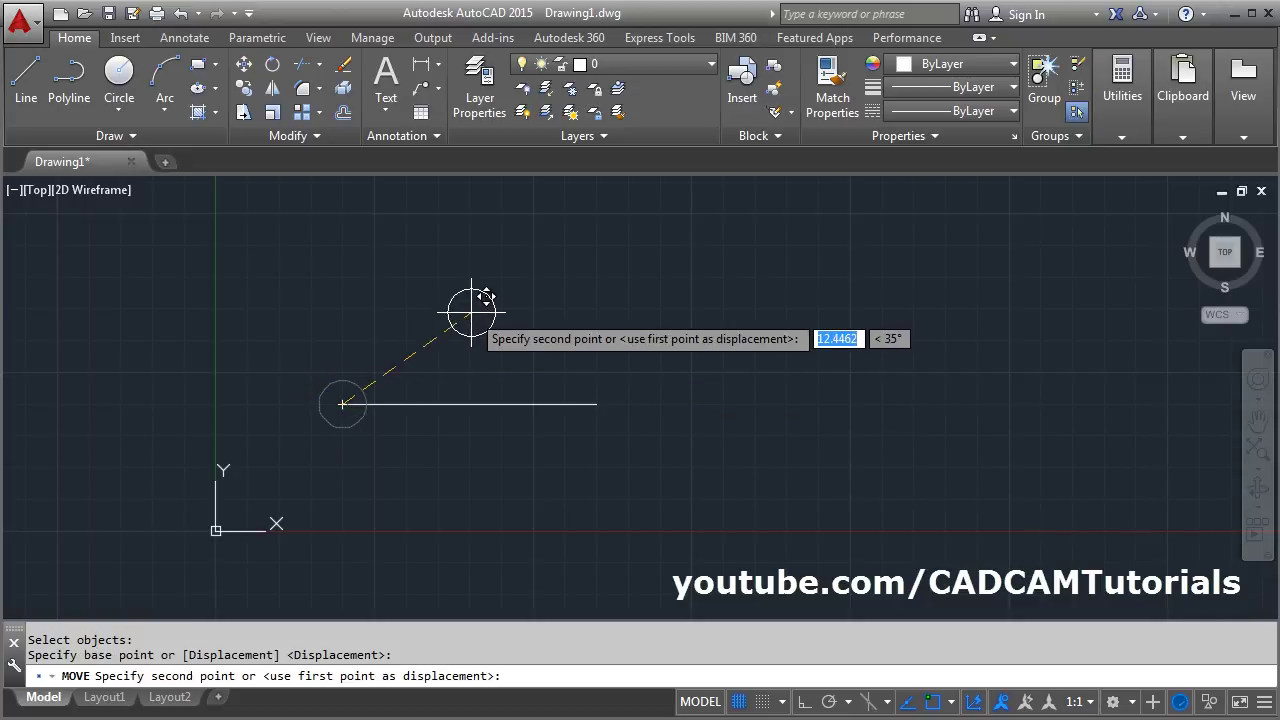
type("10")
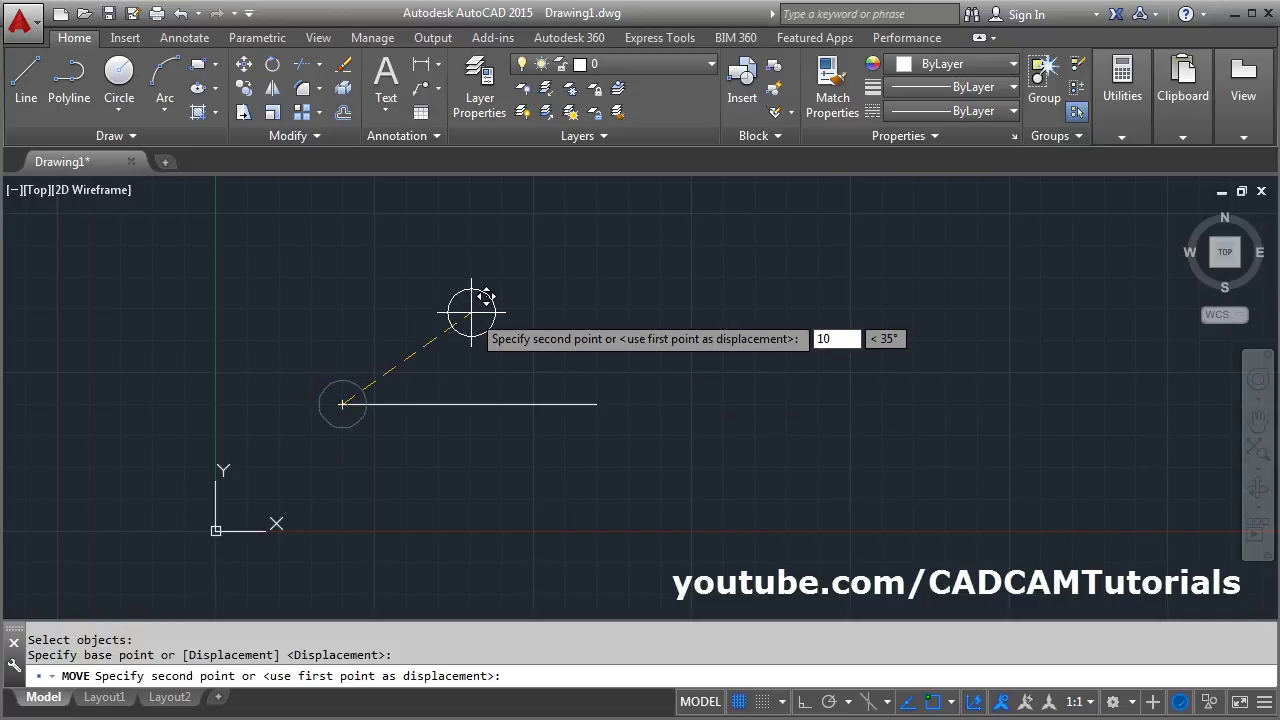
key("Tab")
key("Tab")
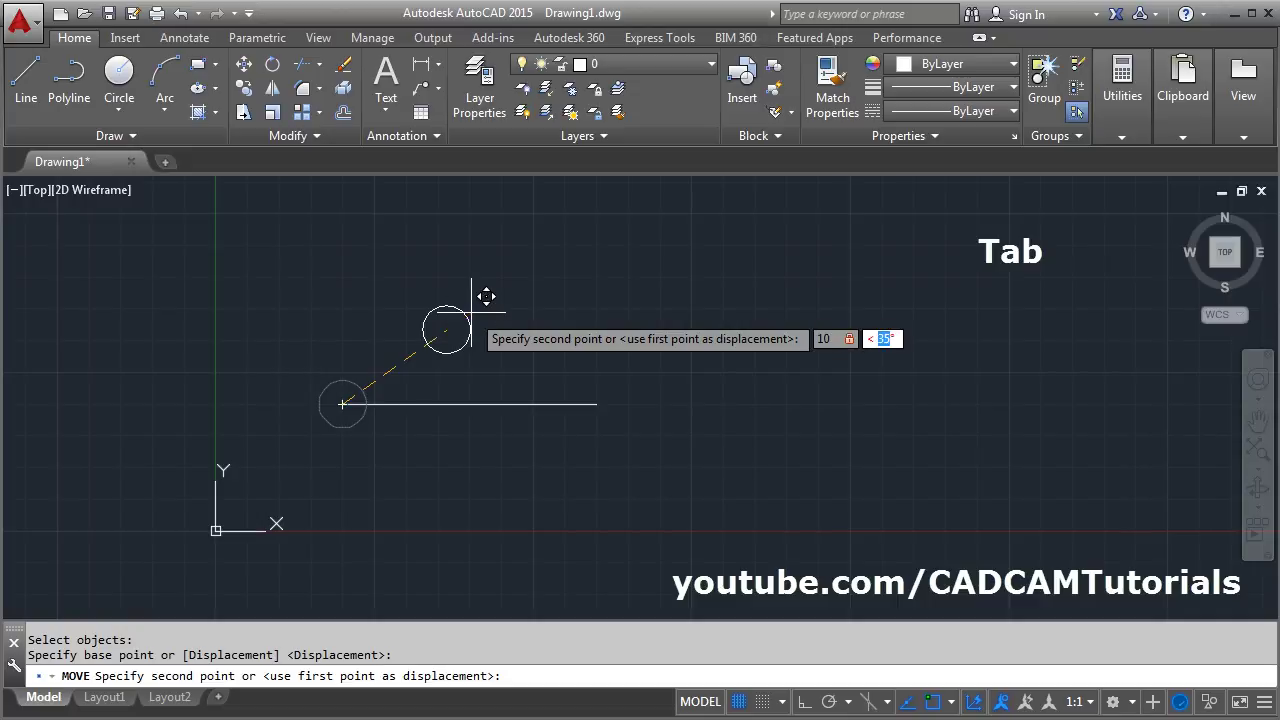
type("45")
key("Return")
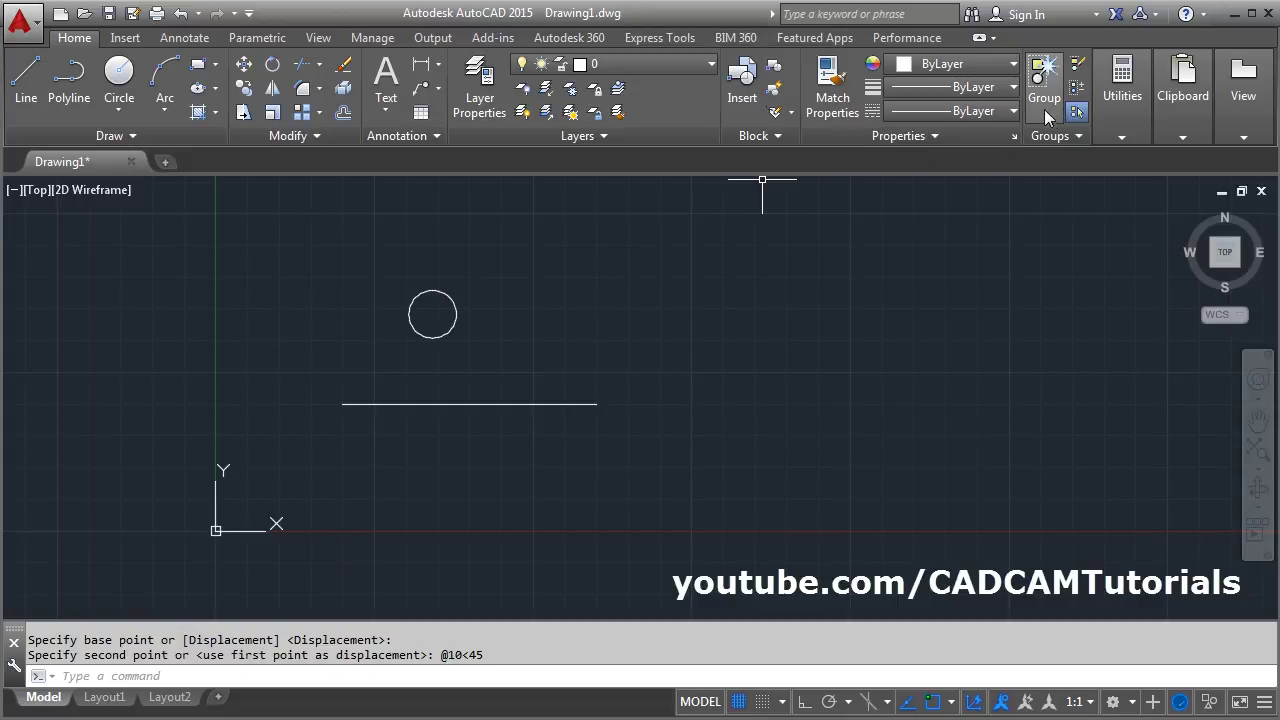
- Measure from the line's left end to the circle centre, confirming 10.0000 at 45°
left_click(1125, 95)
left_click(1126, 170)
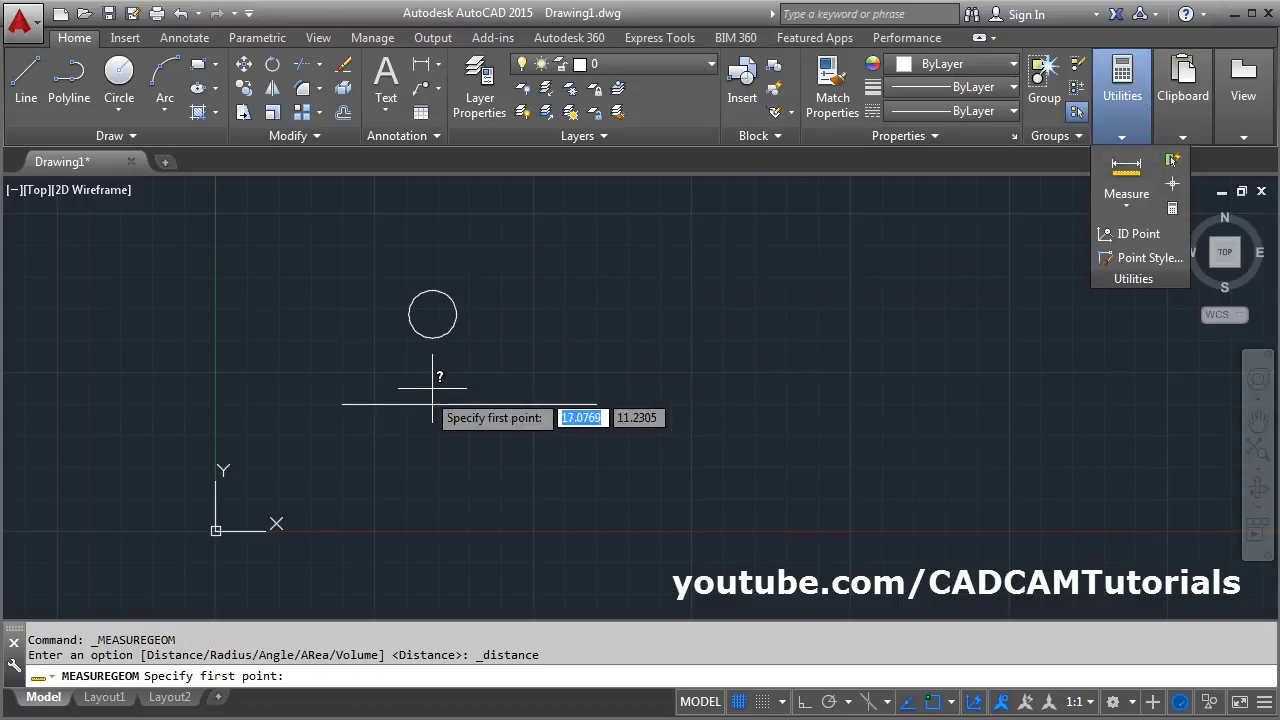
left_click(342, 404)
left_click(432, 315)
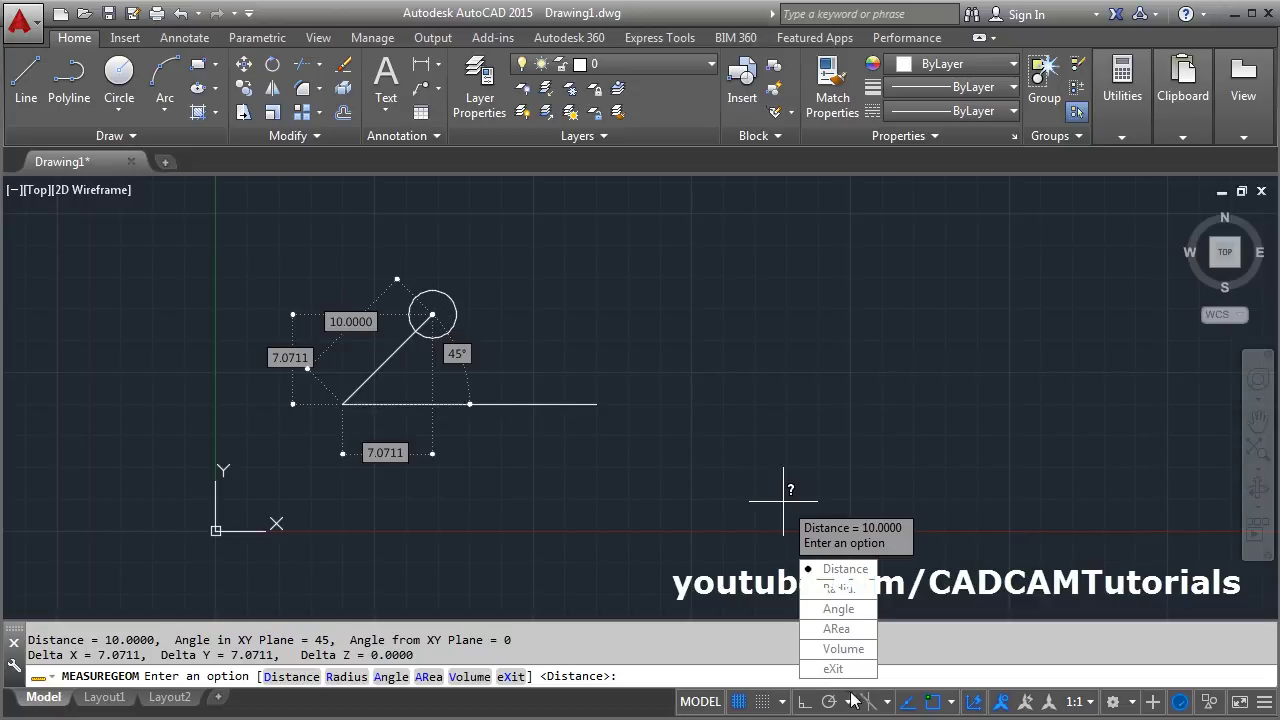
left_click(833, 668)
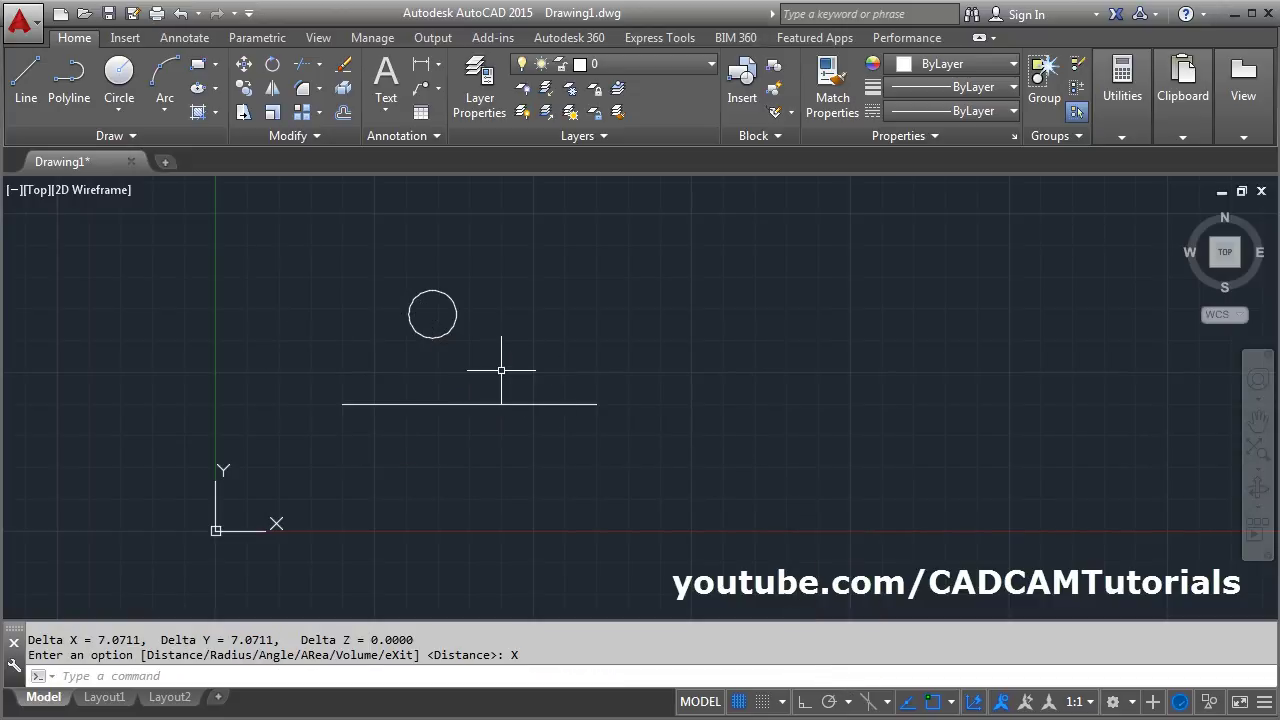
- Undo twice with U to put the circle back at the line's end
type("u")
key("Return")
type("u")
key("Return")
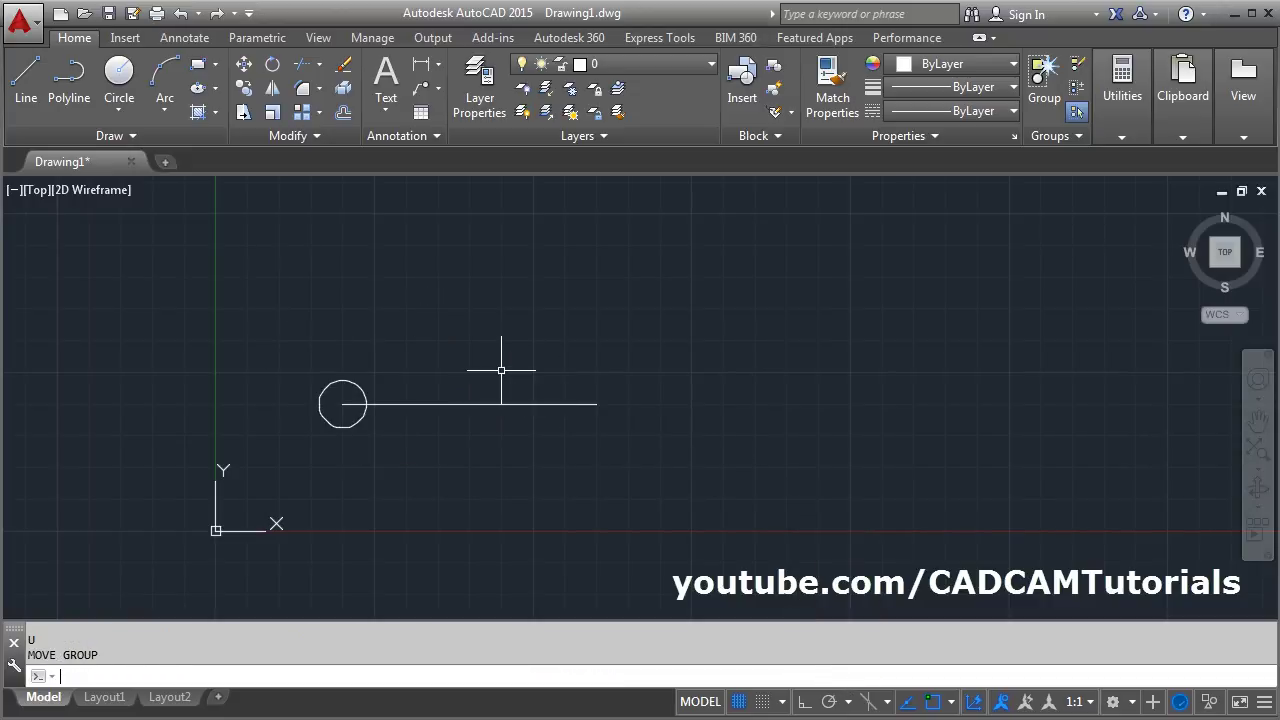
- Move the circle using the Displacement option with 10,0, centring it on the line
left_click(243, 64)
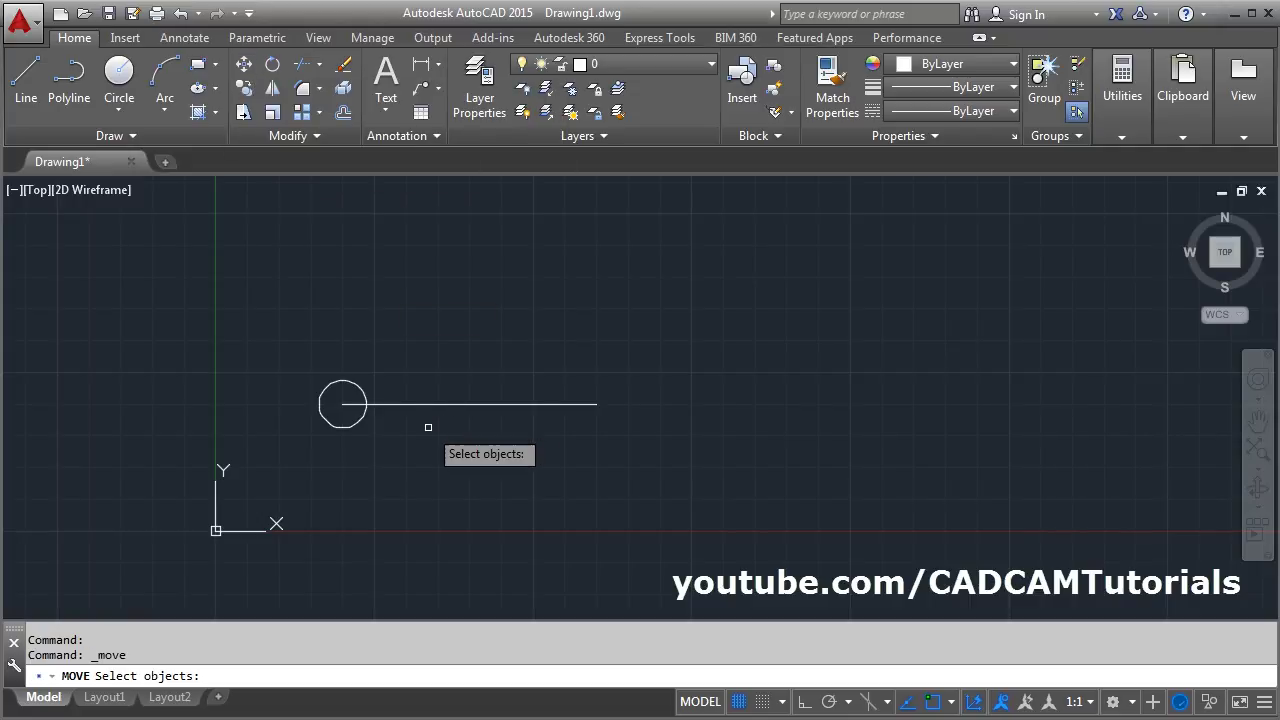
left_click(362, 389)
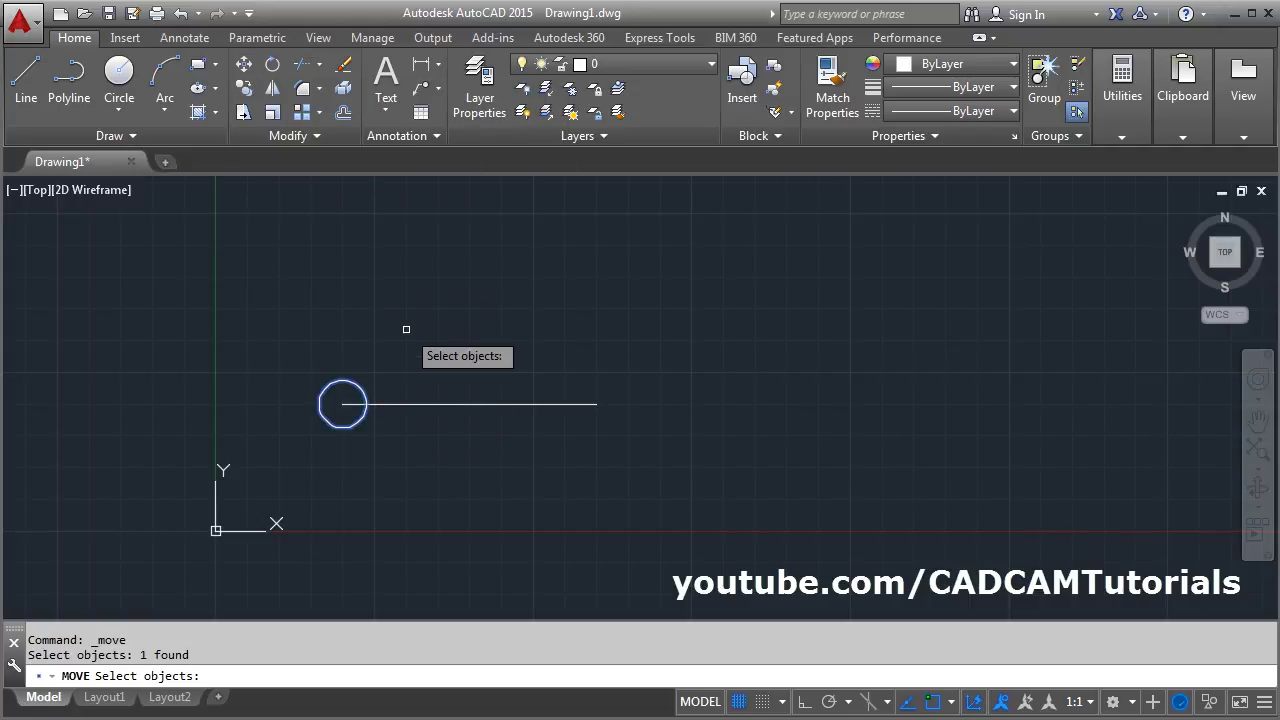
key("Return")
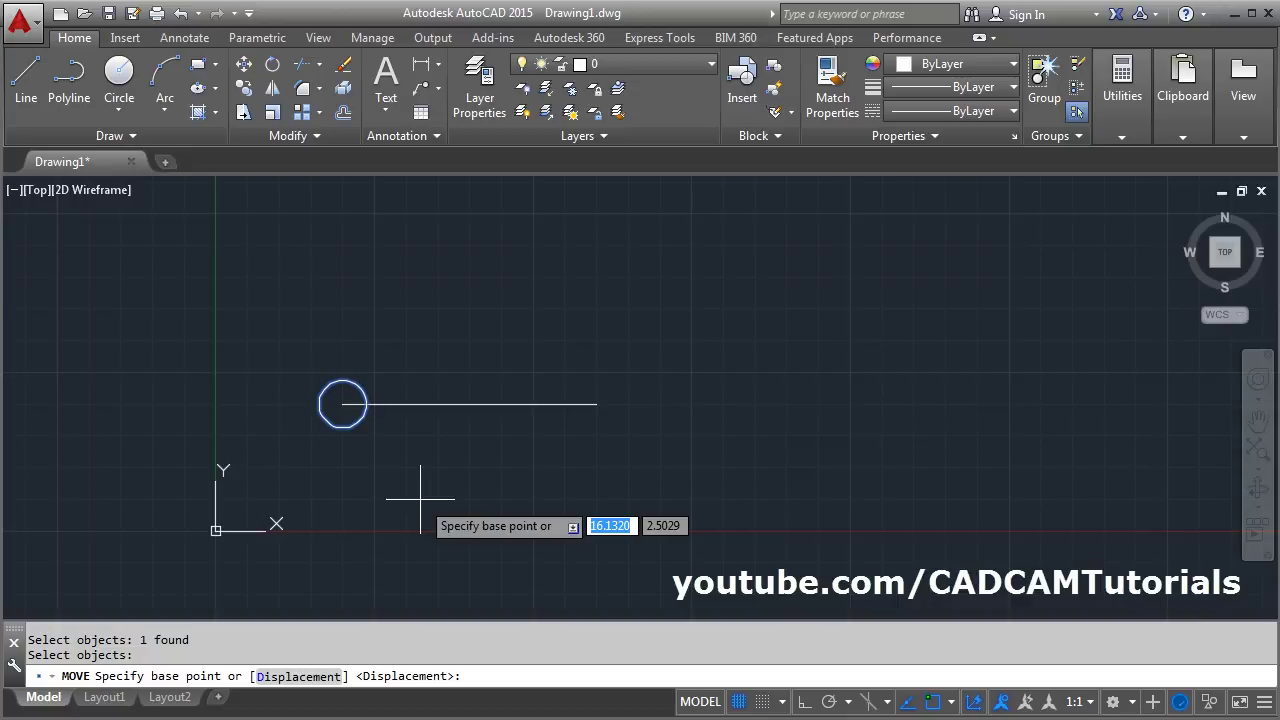
key("Return")
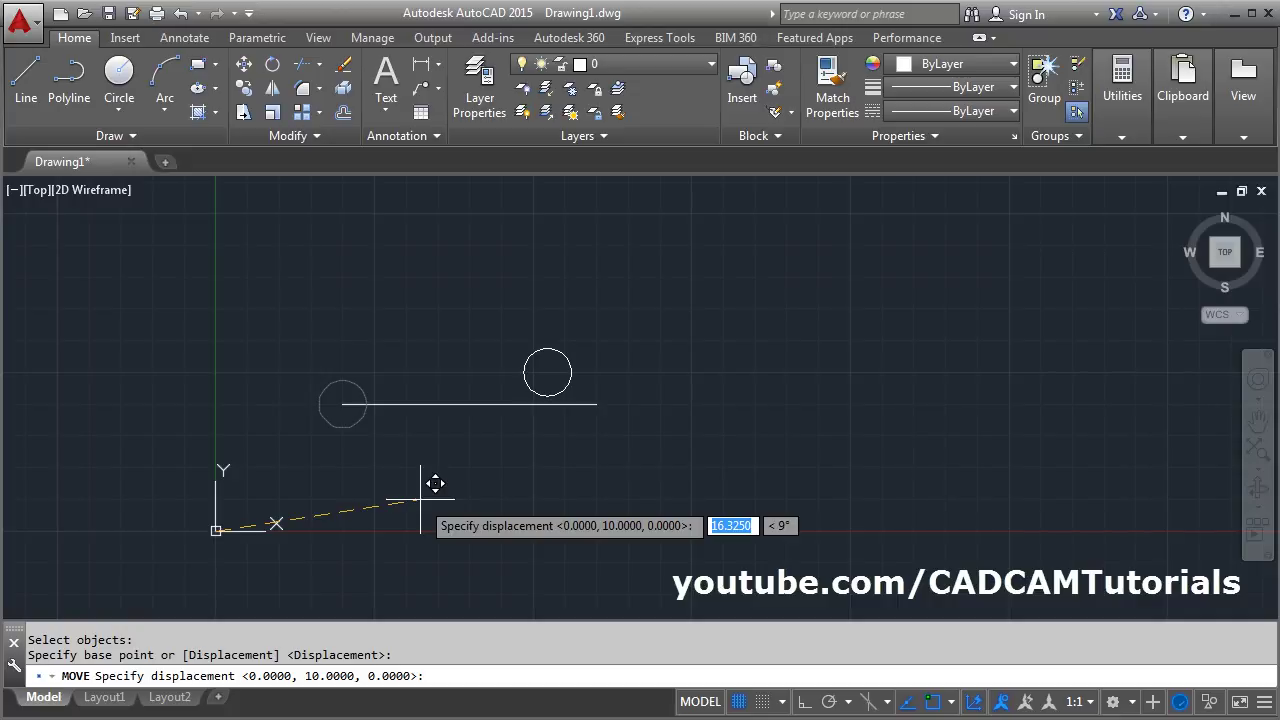
type("10")
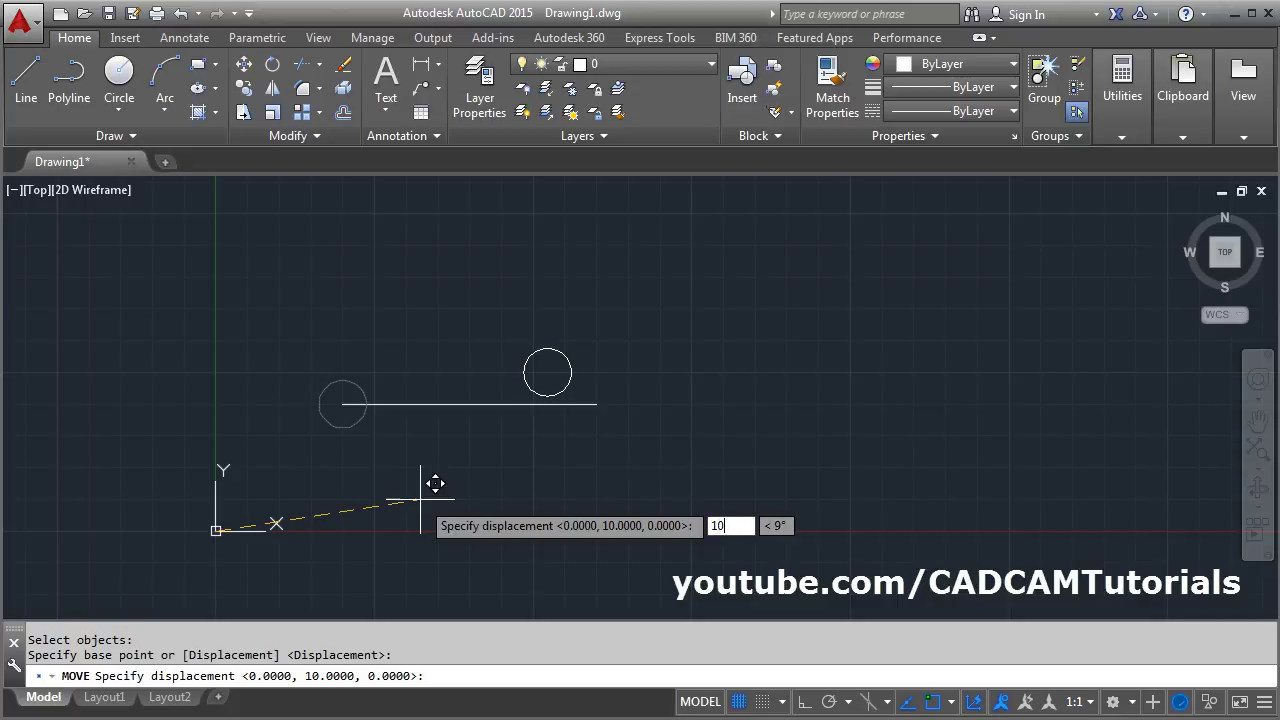
key("Tab")
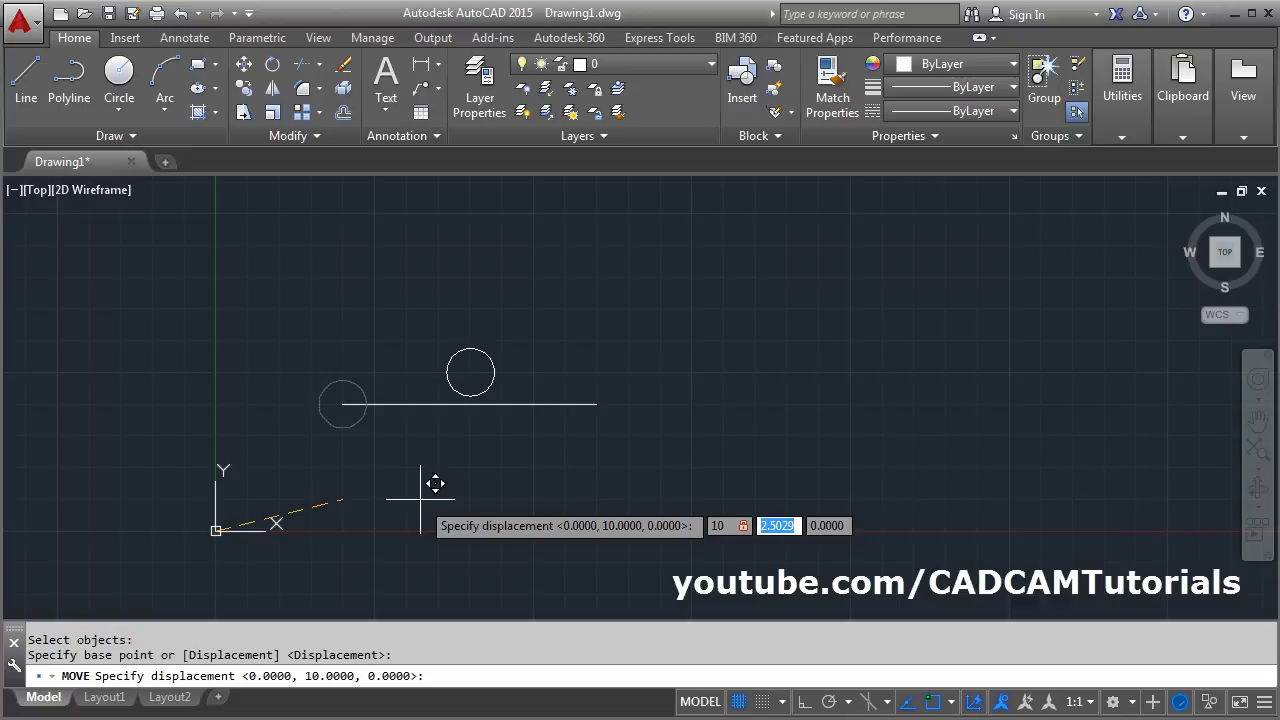
type("0")
key("Return")
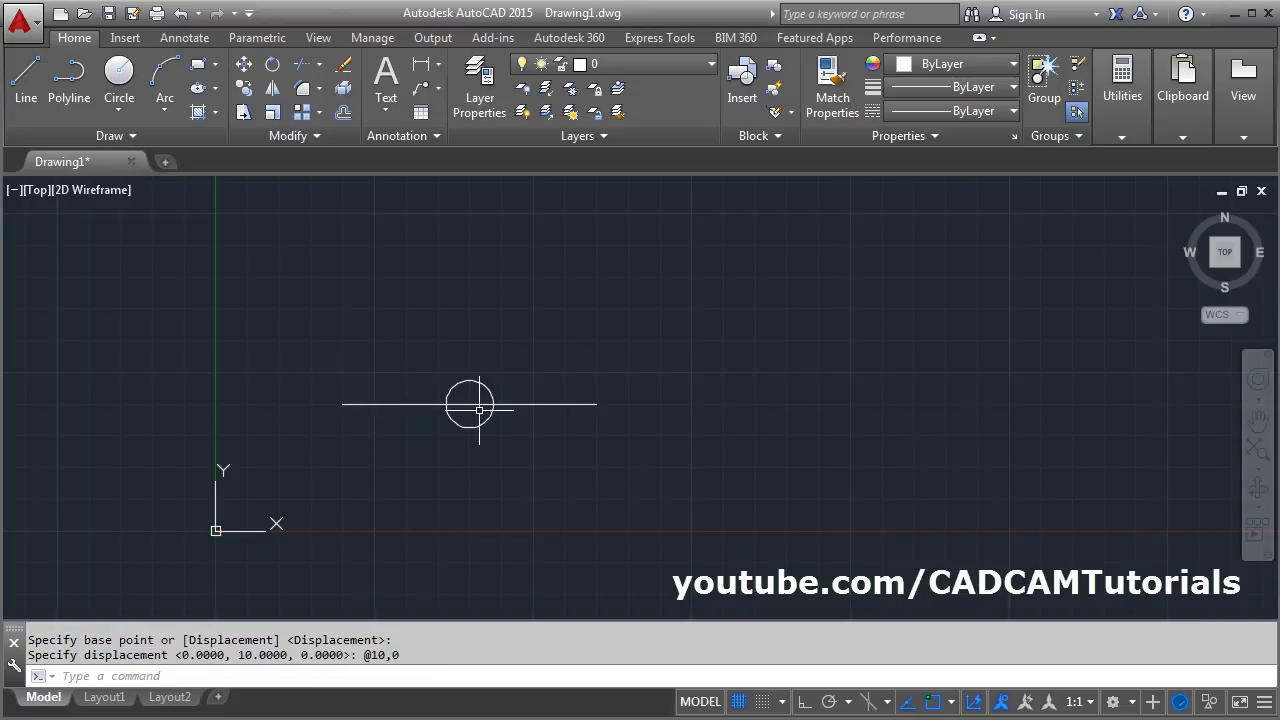
left_click(244, 64)
- Displace the circle a further 10,10 so it sits above the line's right end
left_click(469, 429)
key("Return")
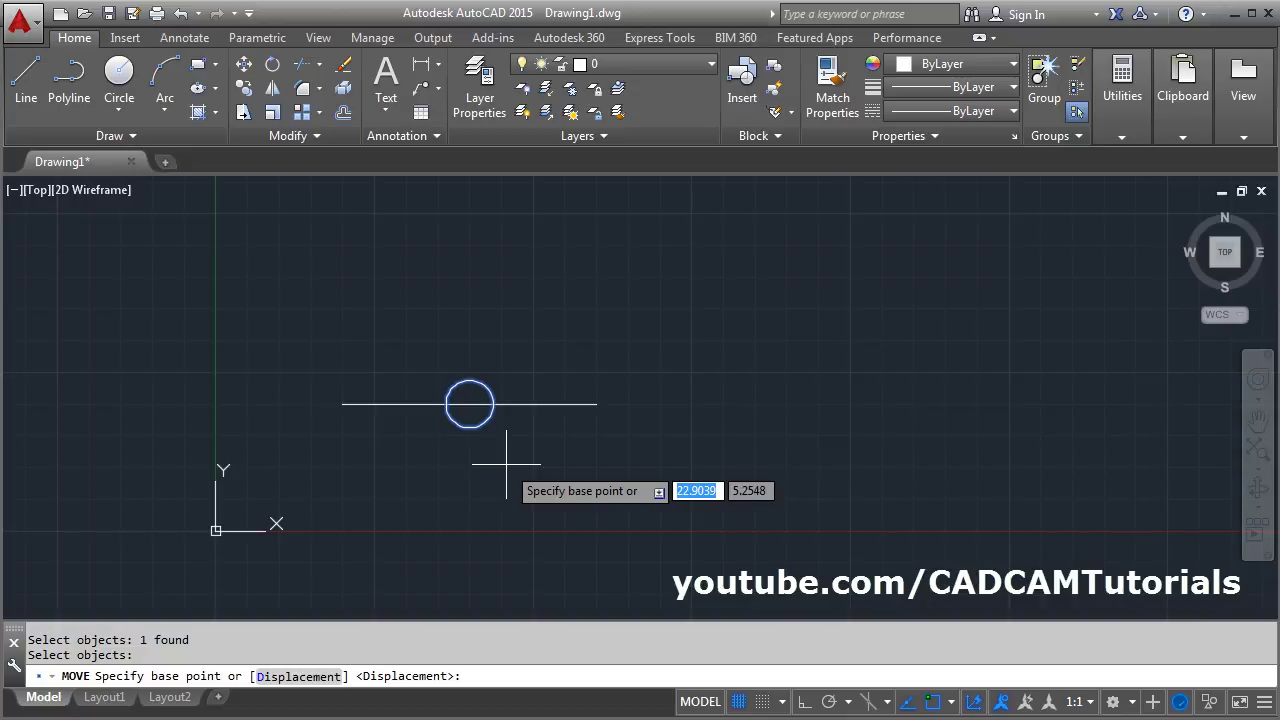
key("Return")
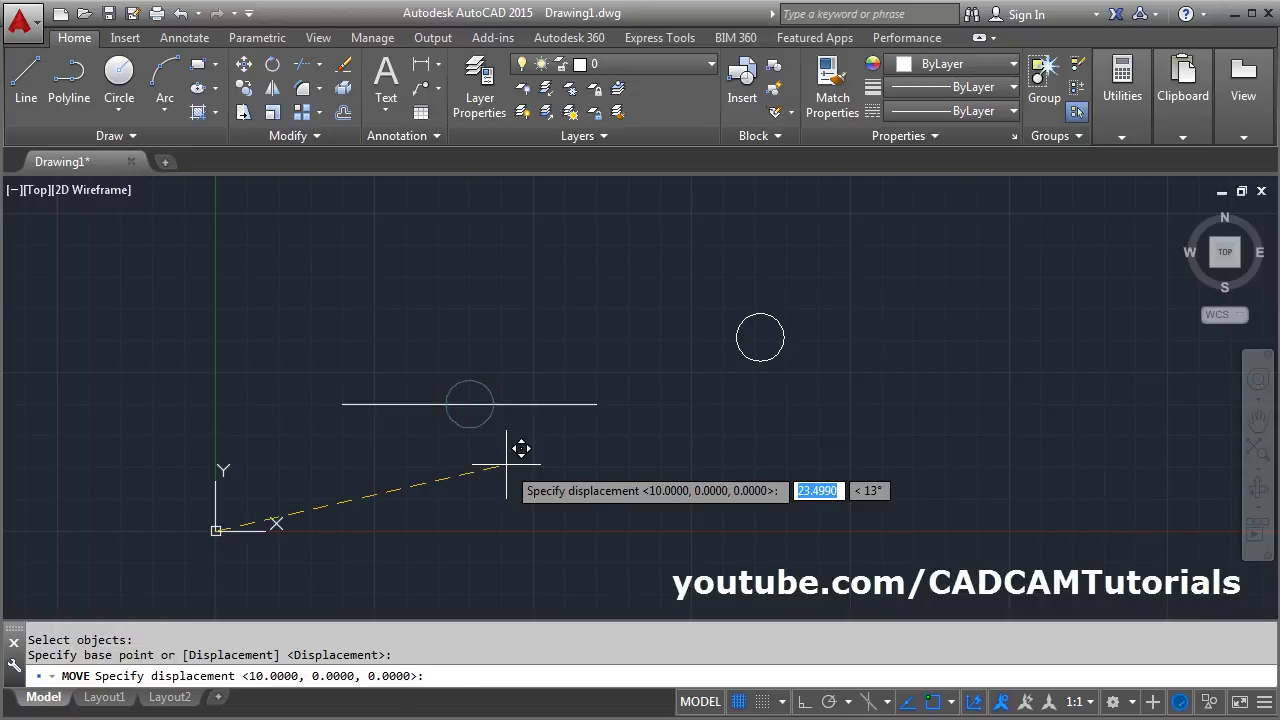
type("10")
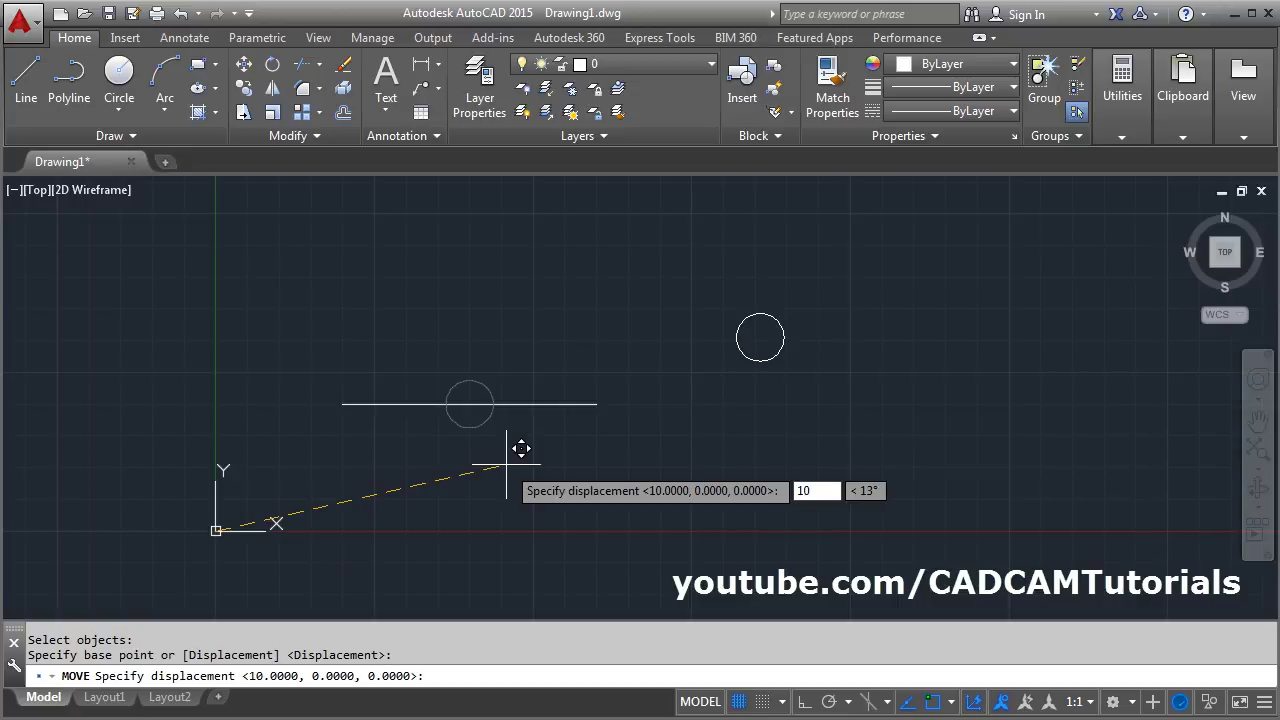
type(",1")
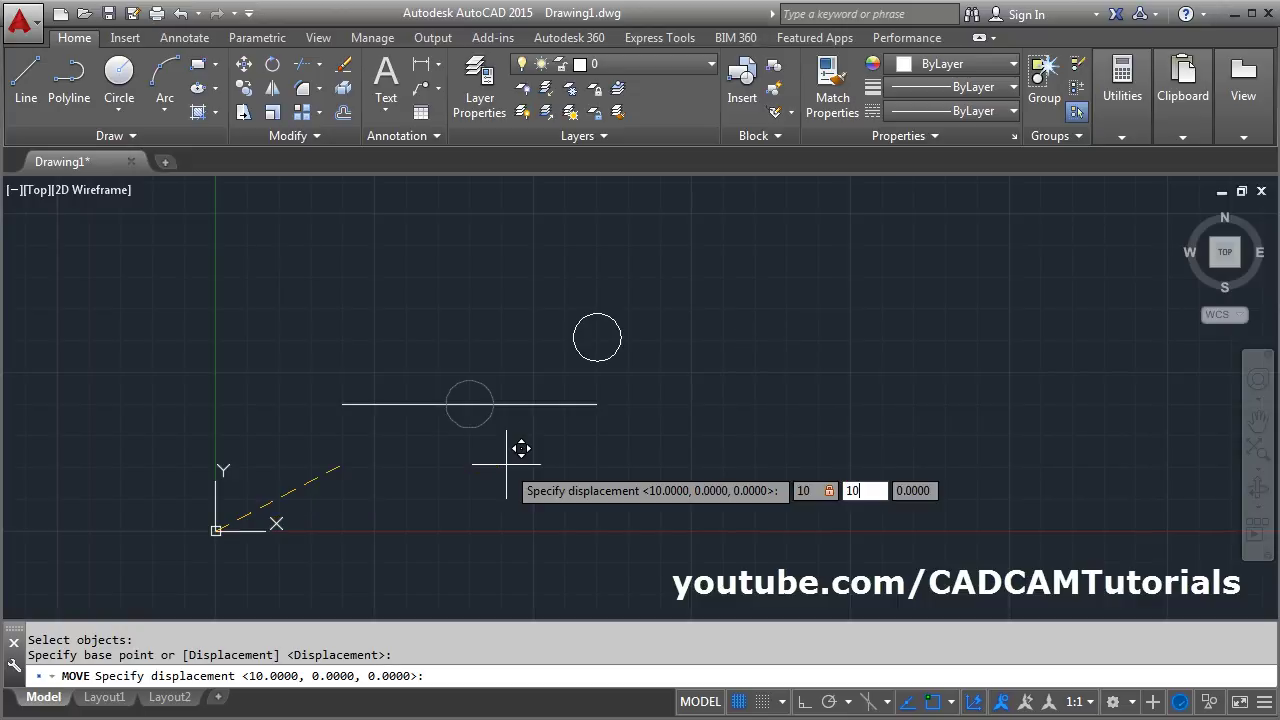
type("0")
key("Return")
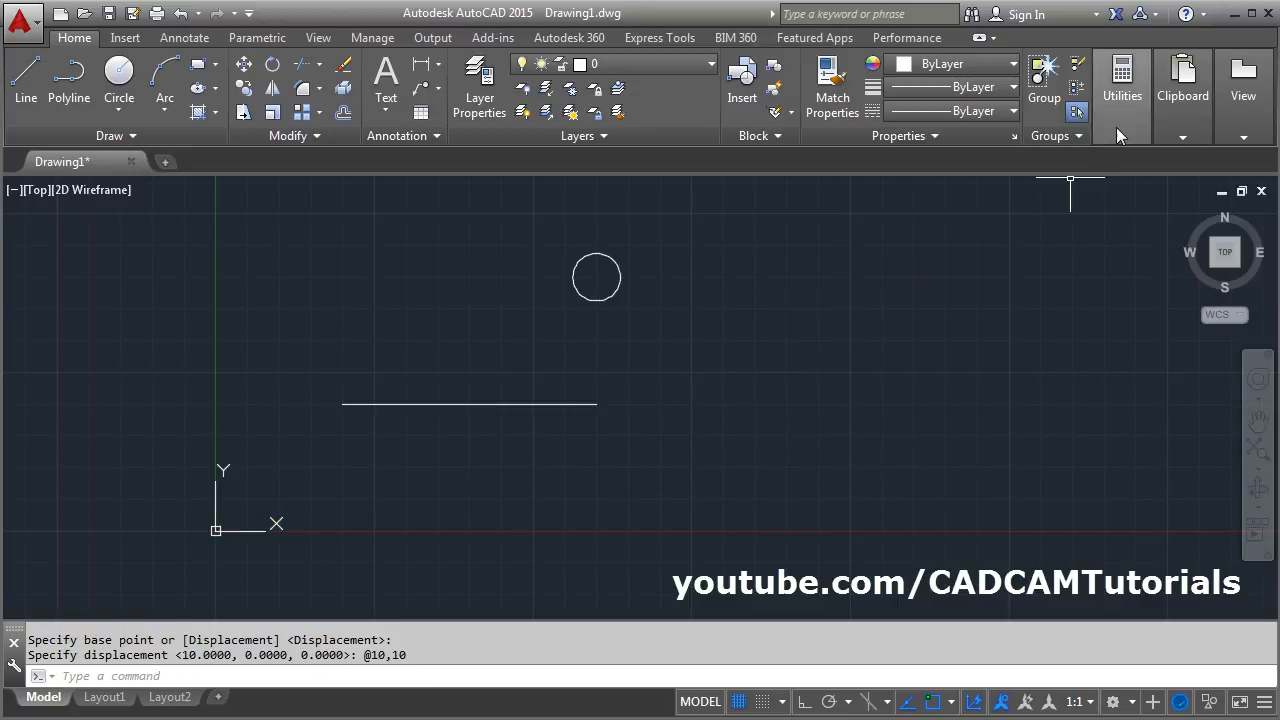
left_click(1118, 100)
- Measure from the line's midpoint to the circle centre: 14.1421 with Delta X and Y 10
left_click(1126, 170)
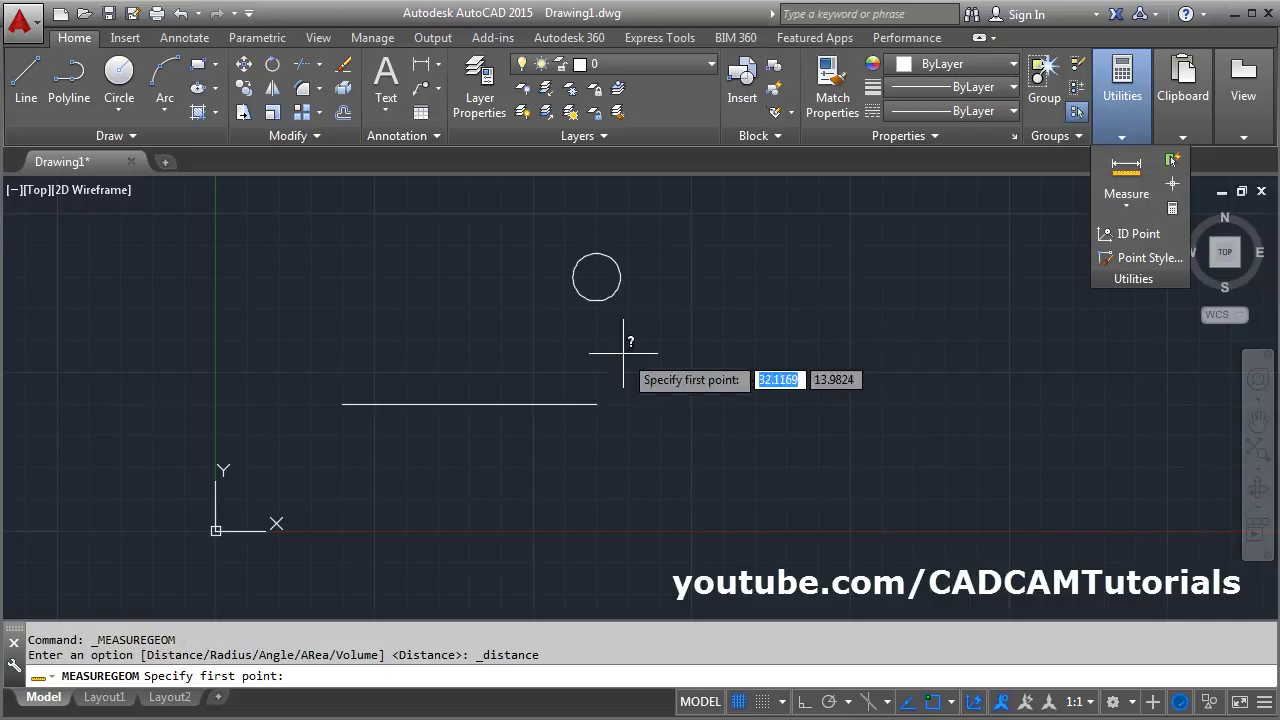
left_click(469, 404)
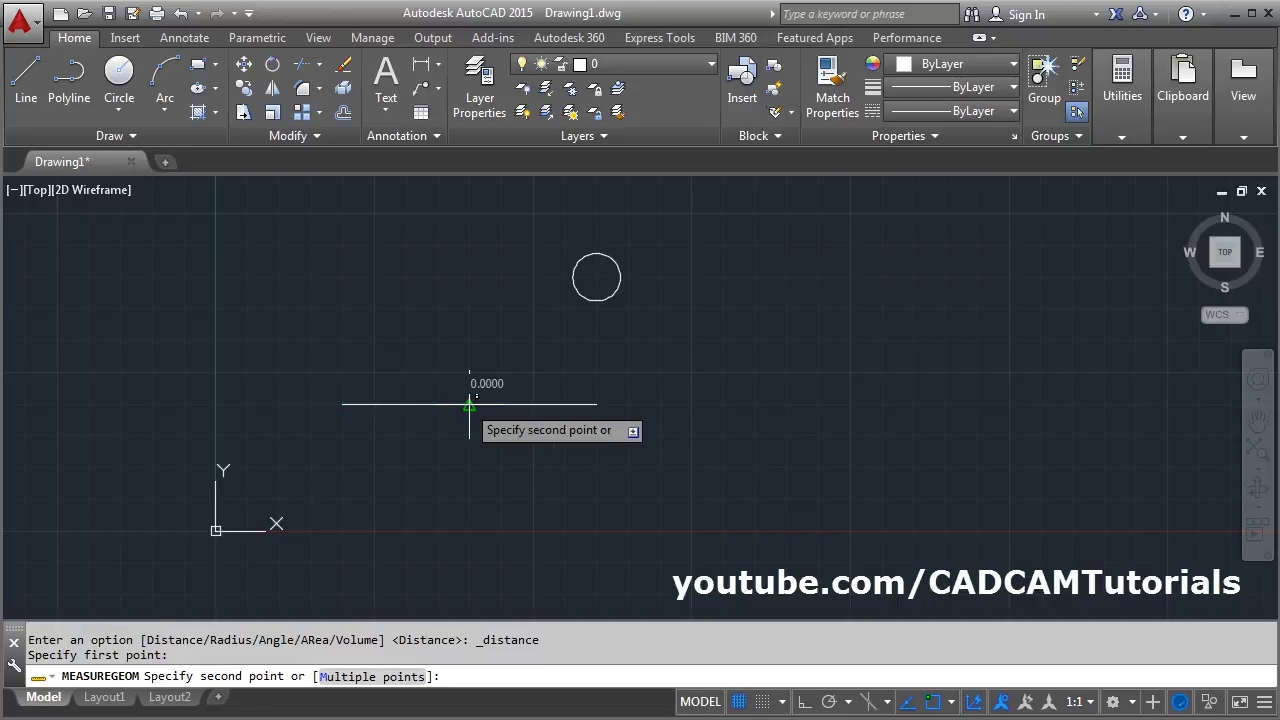
left_click(596, 277)
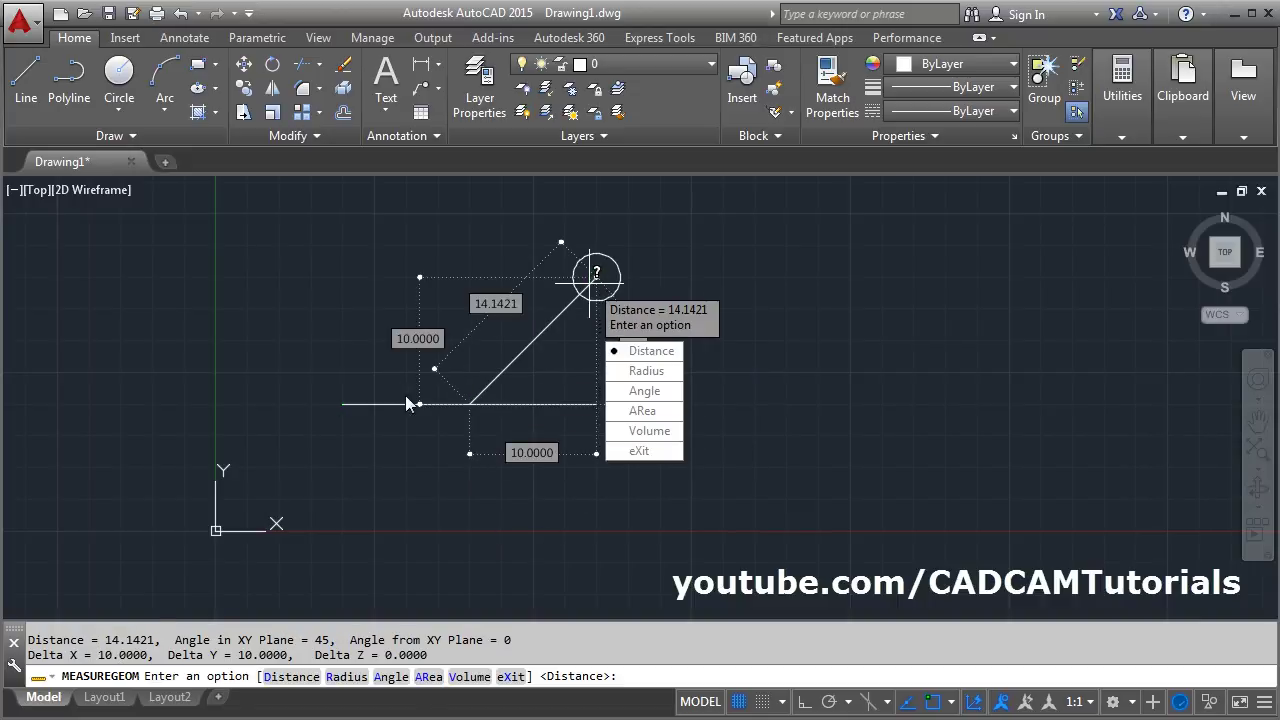
left_click(645, 454)
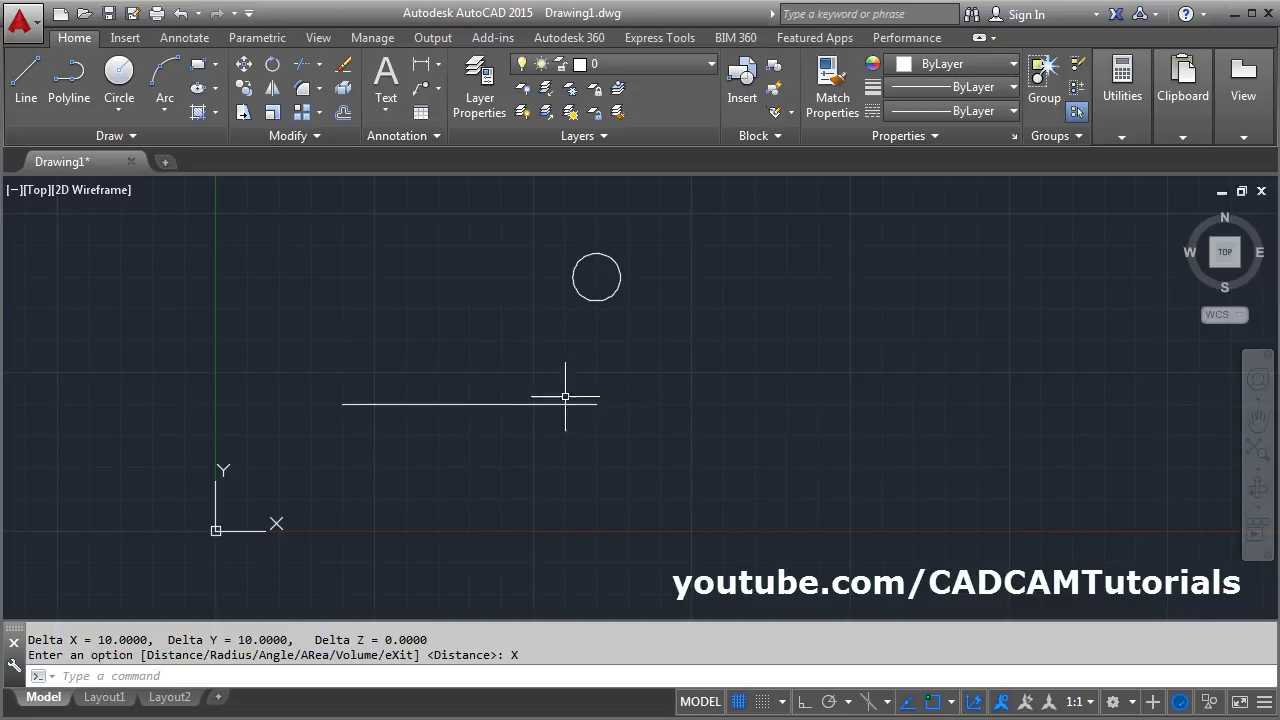
- Show the Dynamic Input toggle and set pointer input to Cartesian, absolute coordinates
left_click(1264, 703)
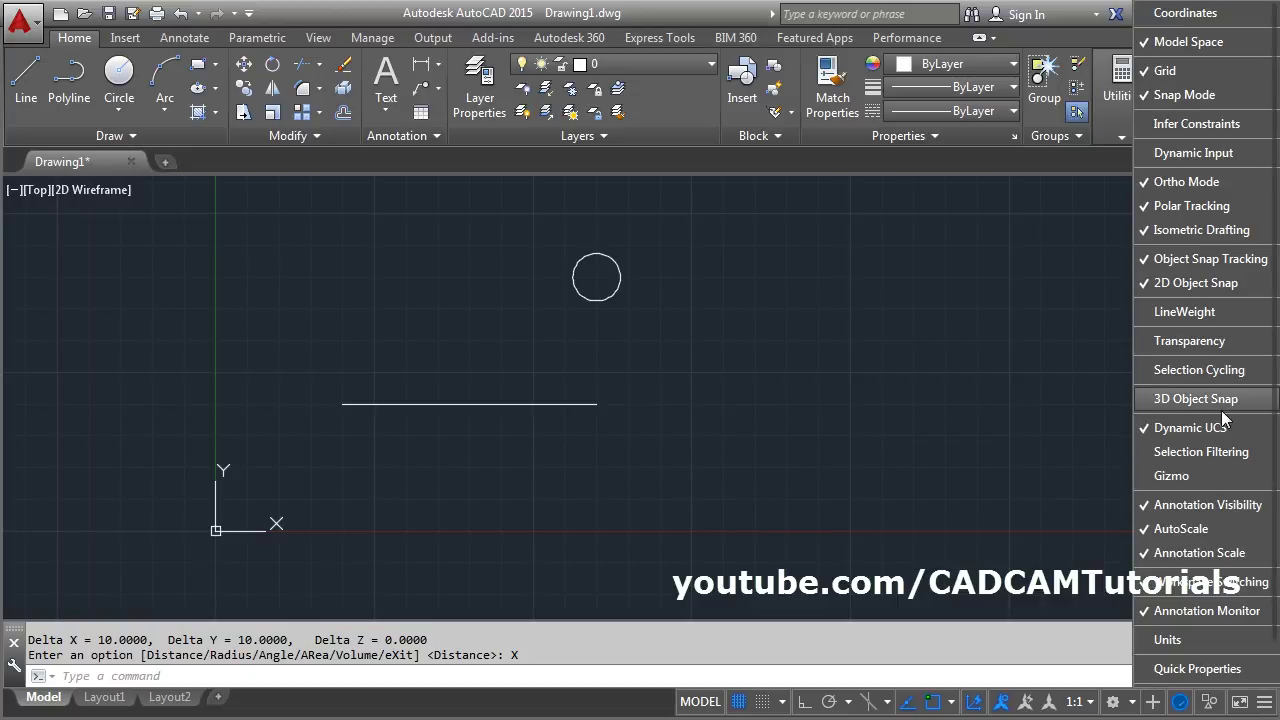
left_click(1169, 157)
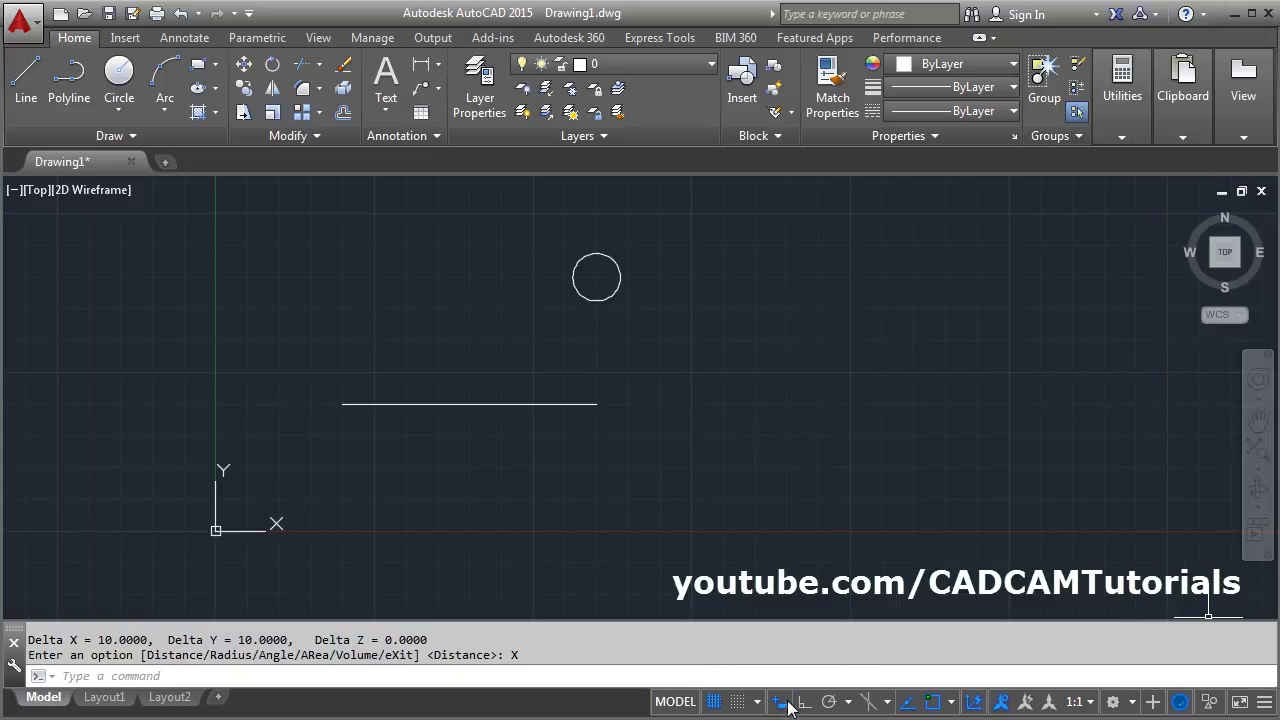
right_click(784, 706)
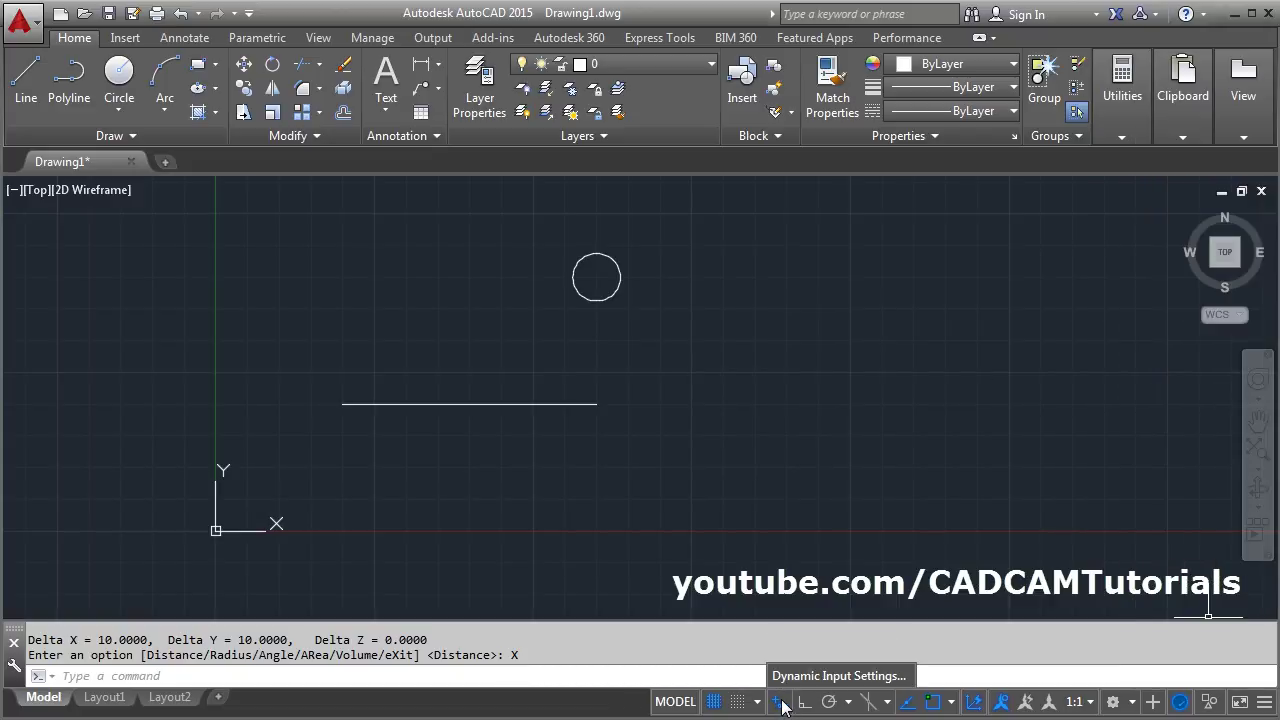
left_click(840, 676)
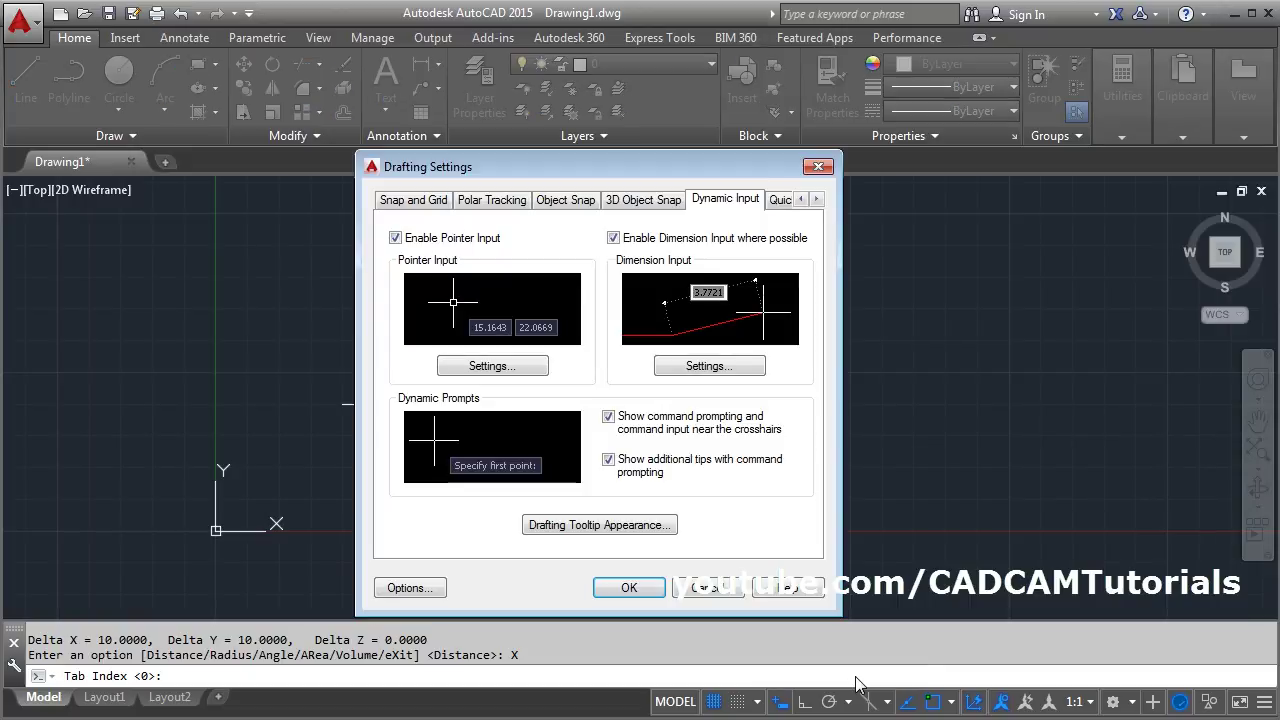
left_click(480, 371)
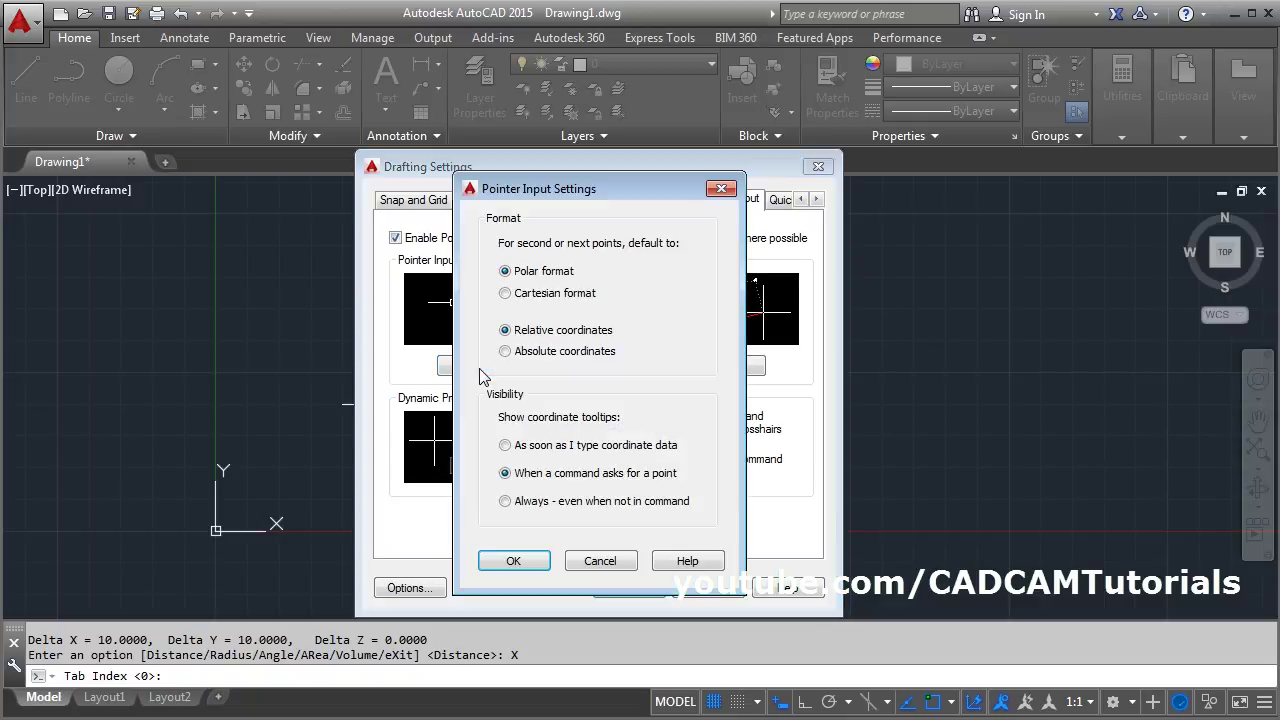
left_click(507, 295)
left_click(506, 352)
left_click(514, 562)
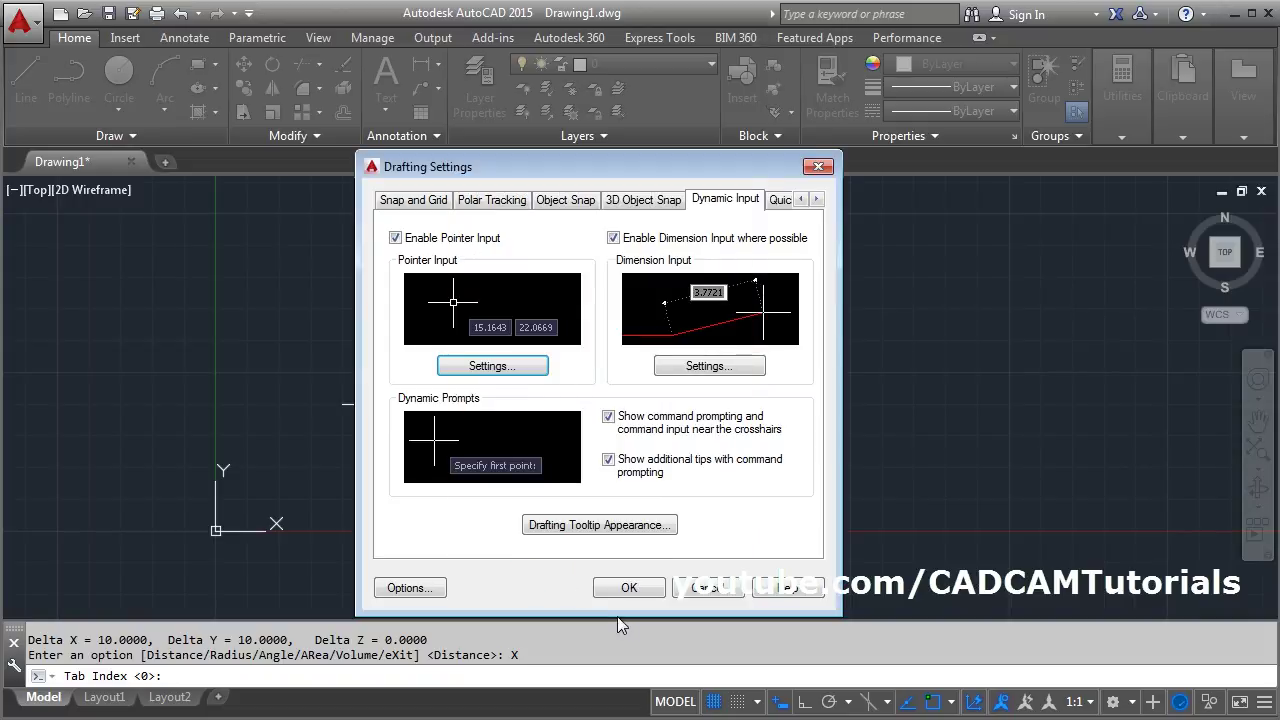
left_click(628, 588)
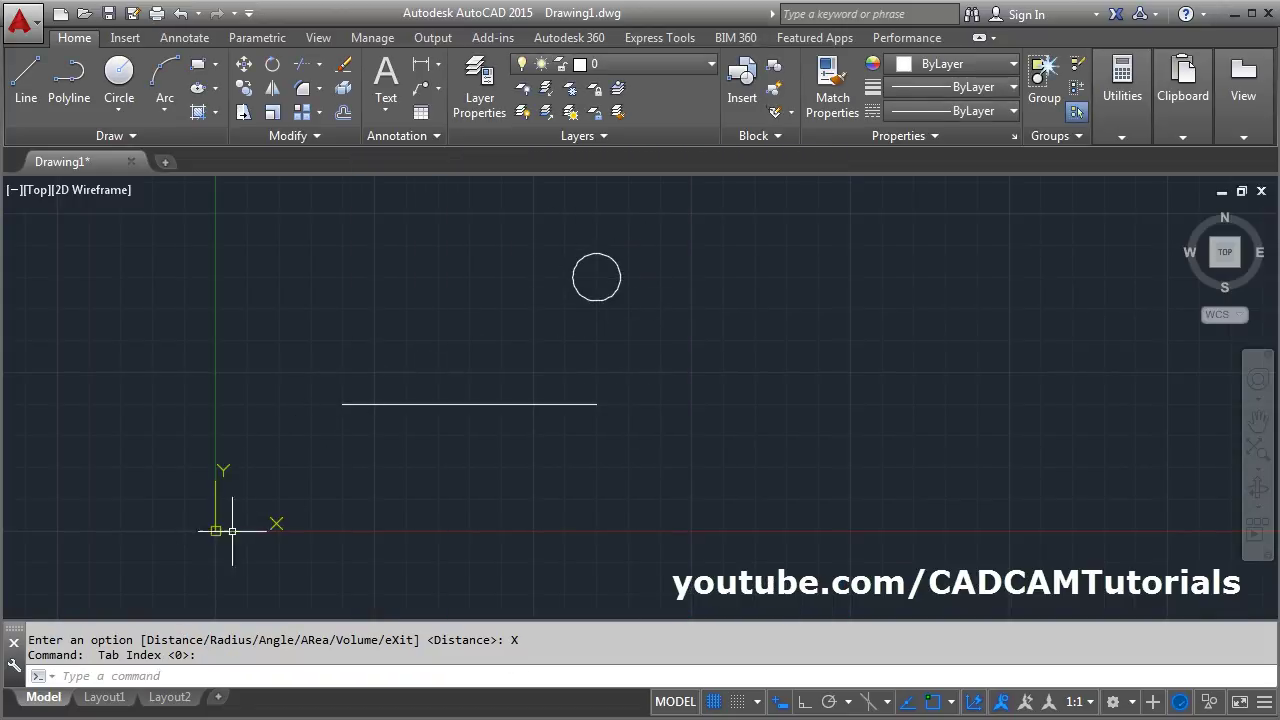
- Move the circle by its centre to the origin, 0,0
left_click(242, 68)
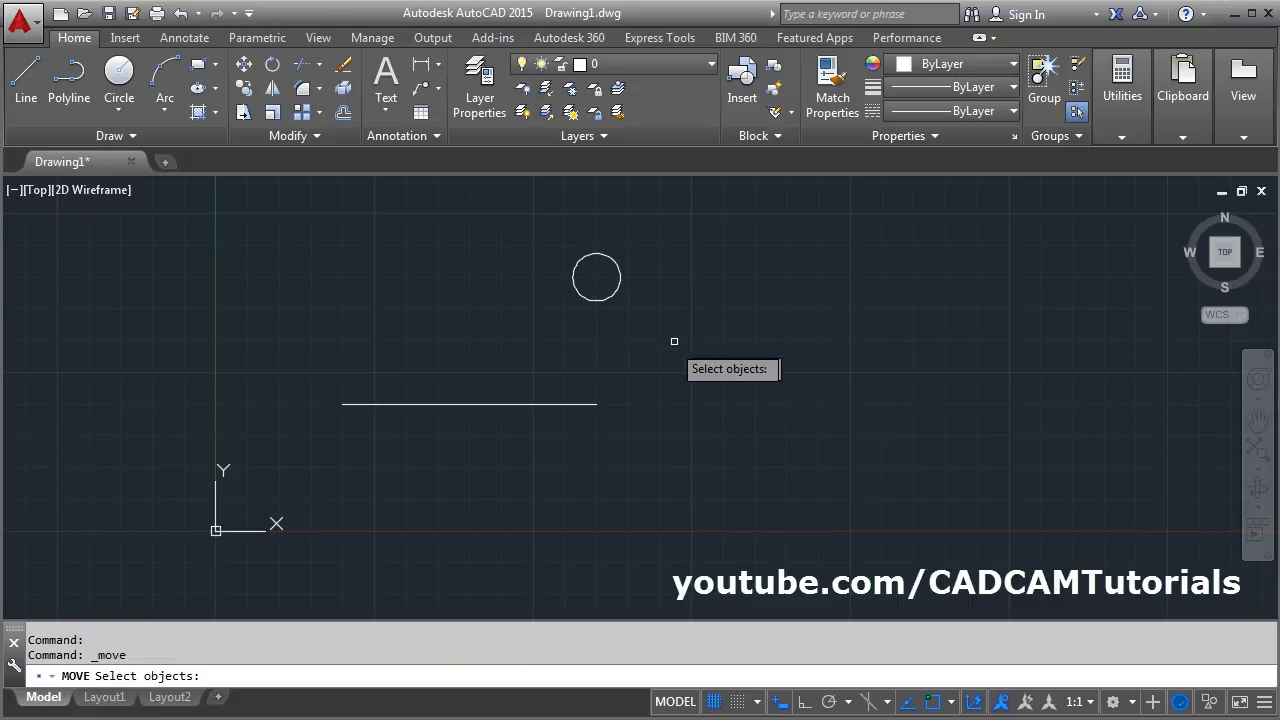
left_click(596, 300)
key("Return")
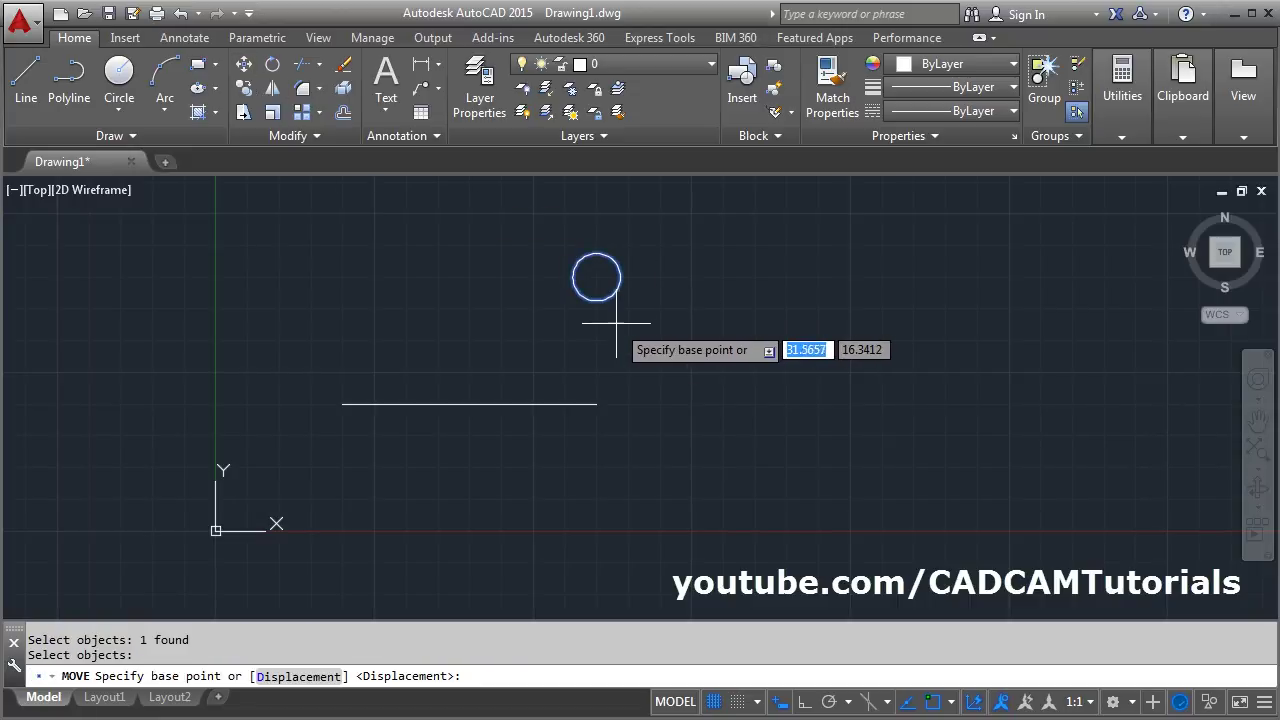
left_click(596, 277)
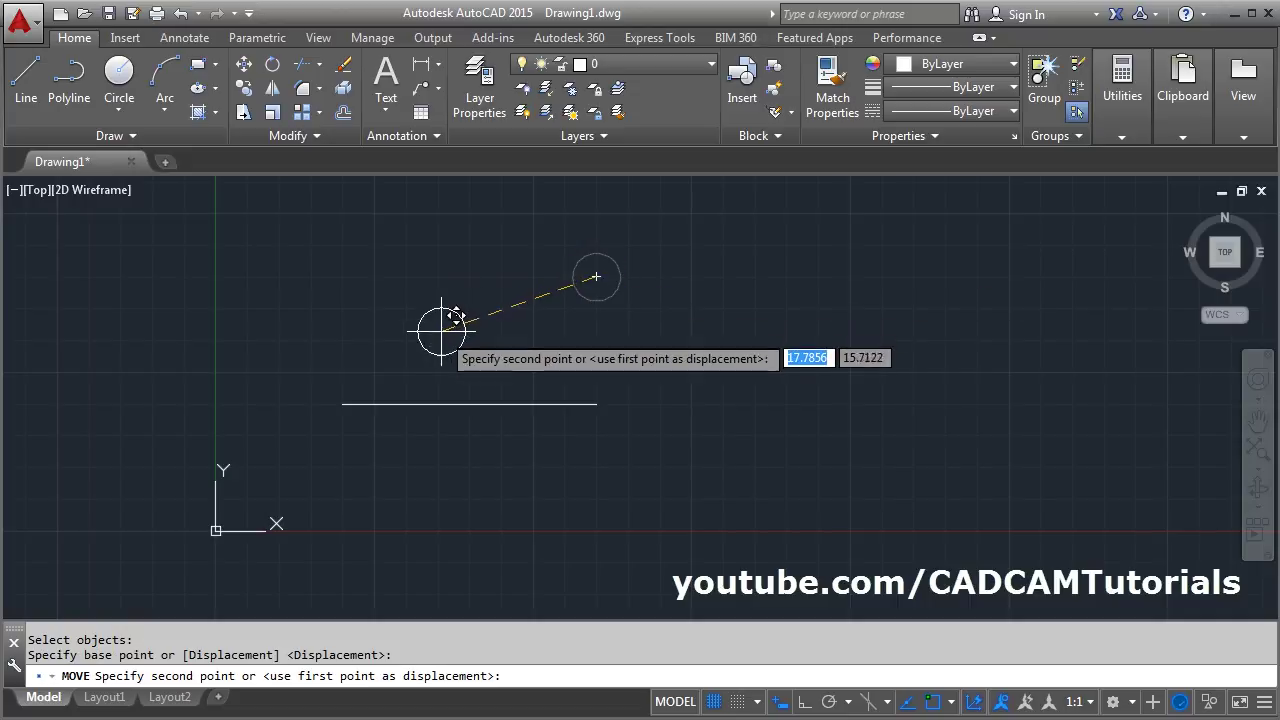
type("0")
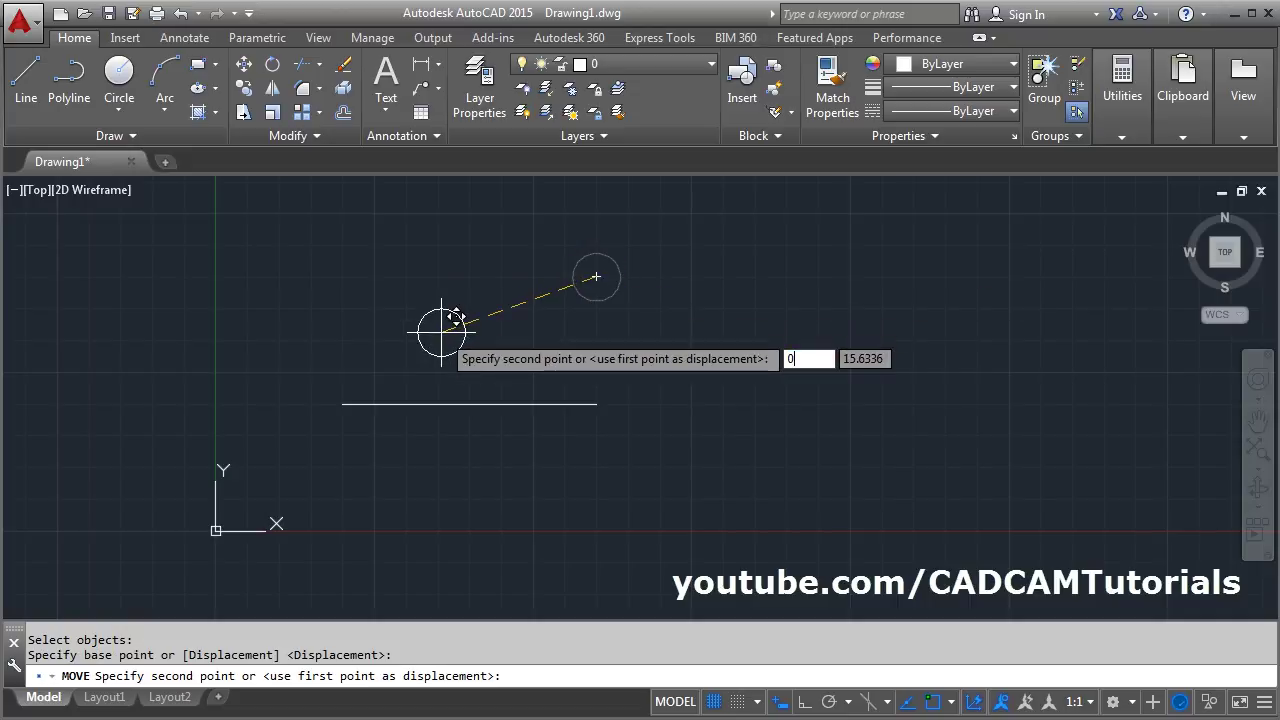
key("Tab")
type("0")
key("Return")
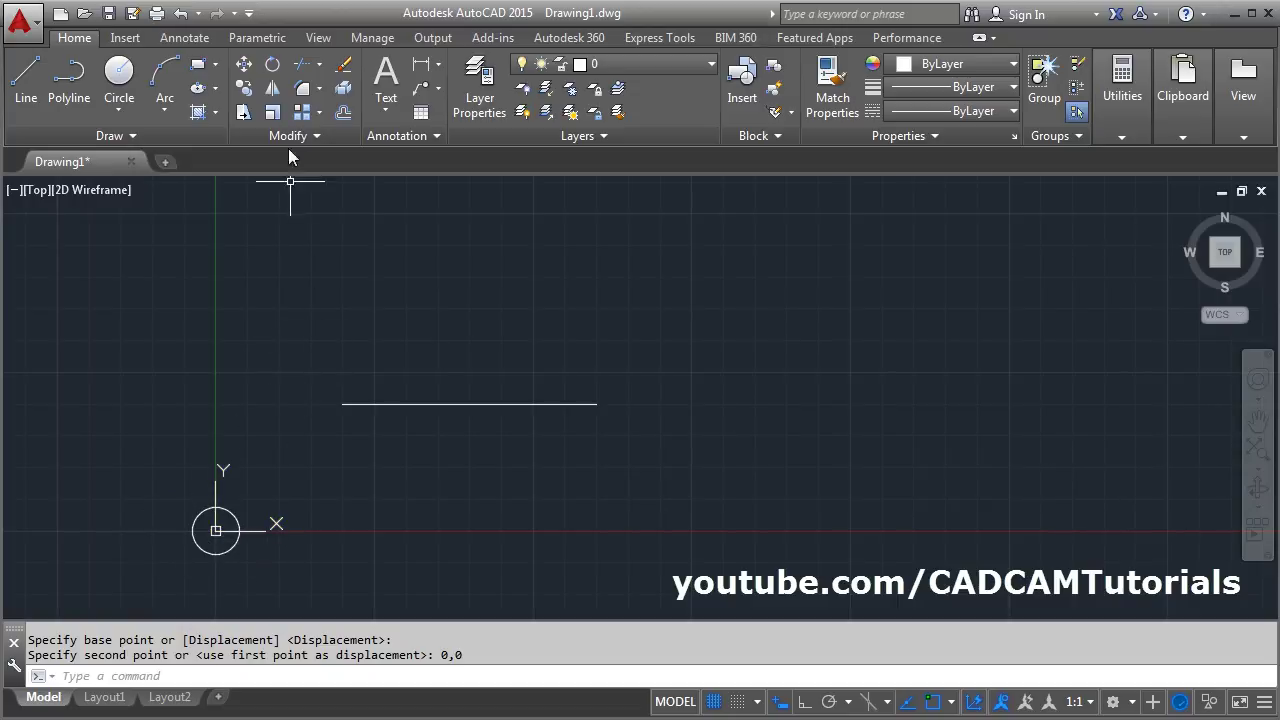
- Start a move of the circle with base point 10,10, then cancel it
left_click(244, 64)
left_click(234, 512)
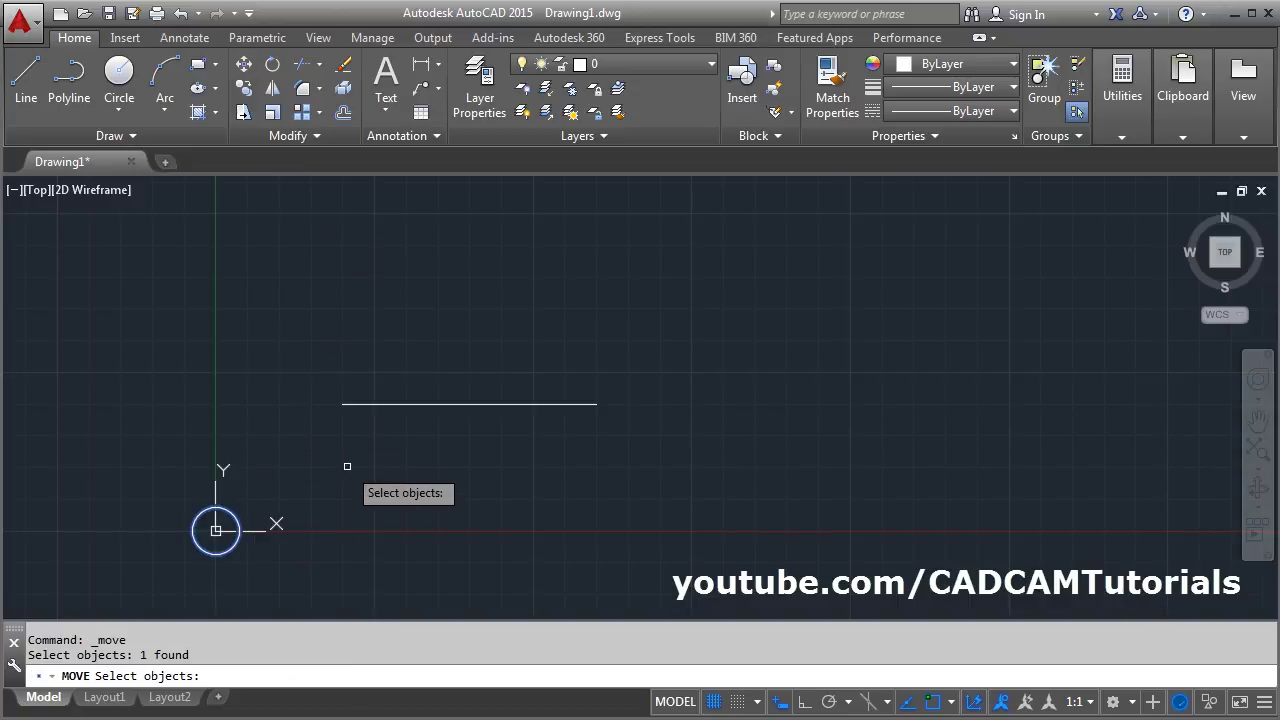
key("Return")
type("10")
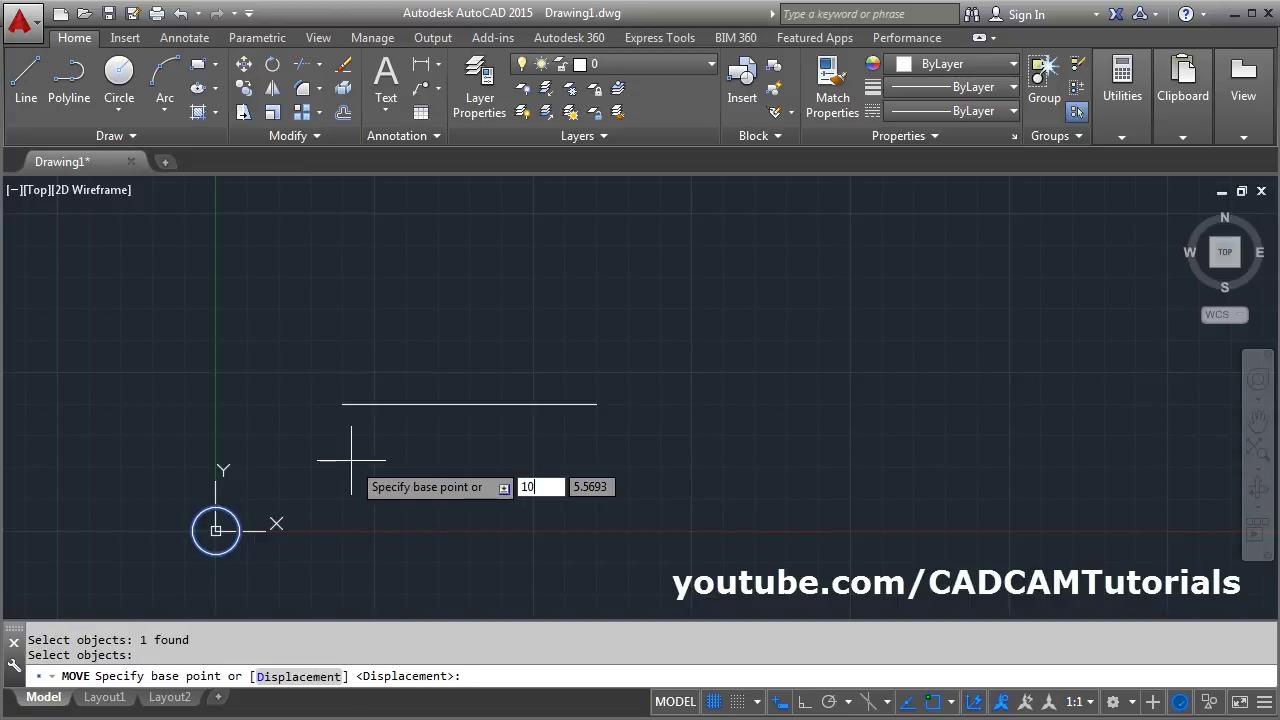
key("Tab")
type("10")
key("Return")
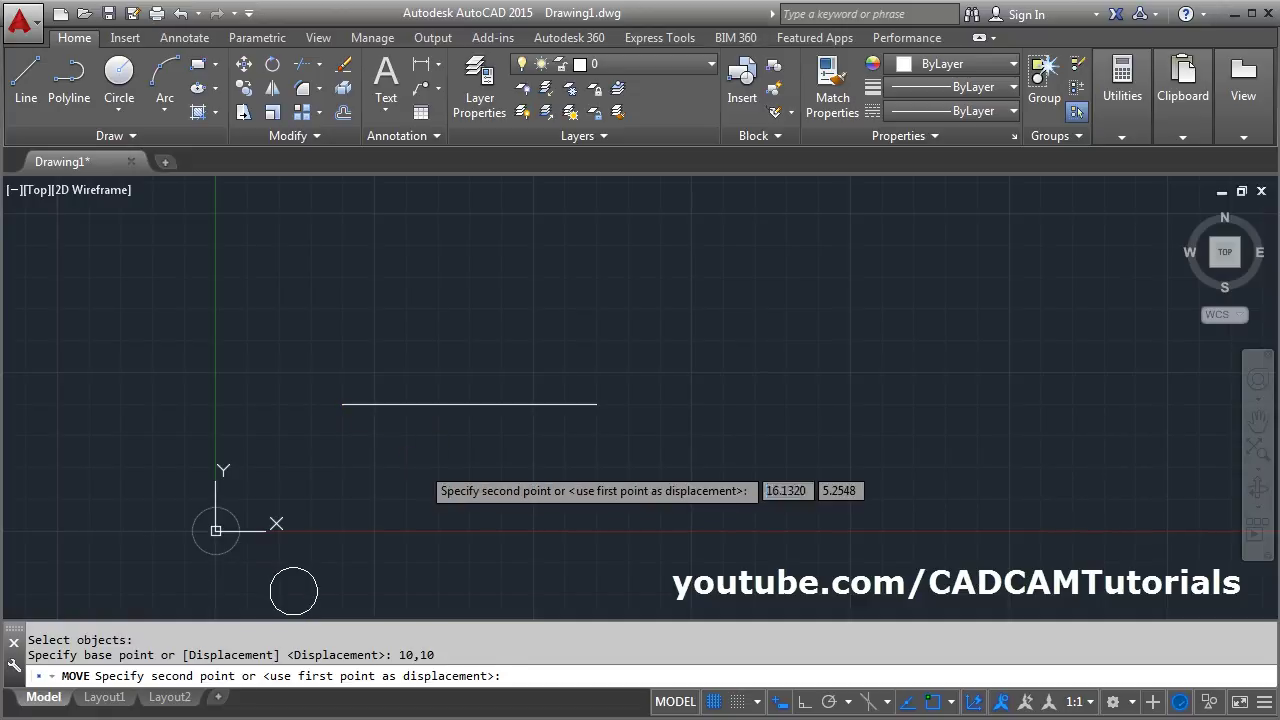
key("Escape")
- Move the circle from its centre to 10,10, landing on the line's left end
left_click(245, 67)
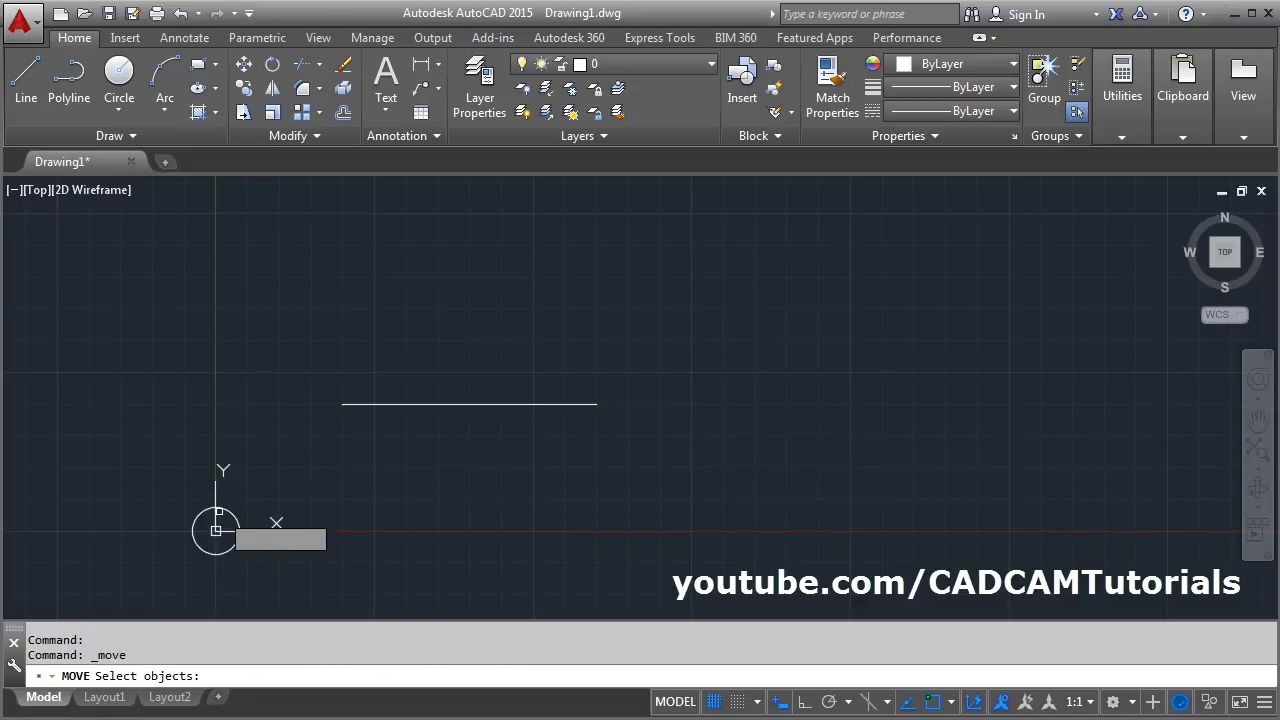
left_click(238, 527)
key("Return")
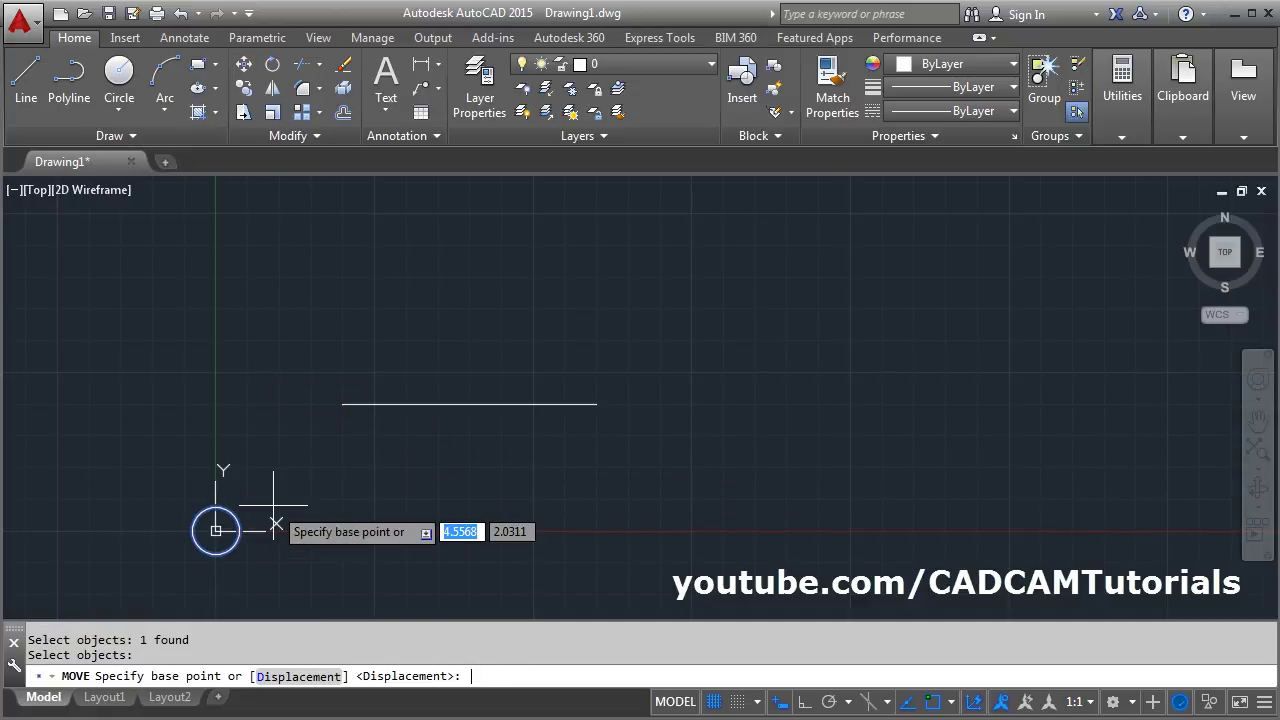
left_click(216, 530)
type("1")
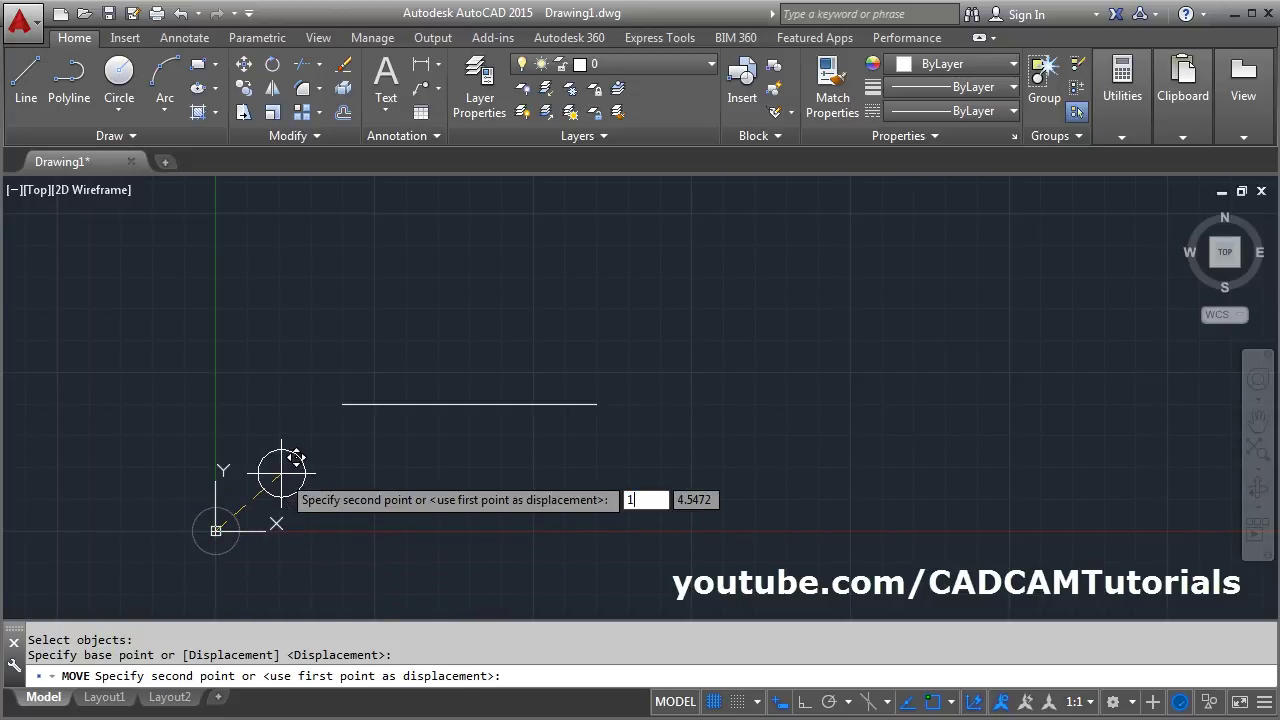
type("0")
key("Tab")
type("1")
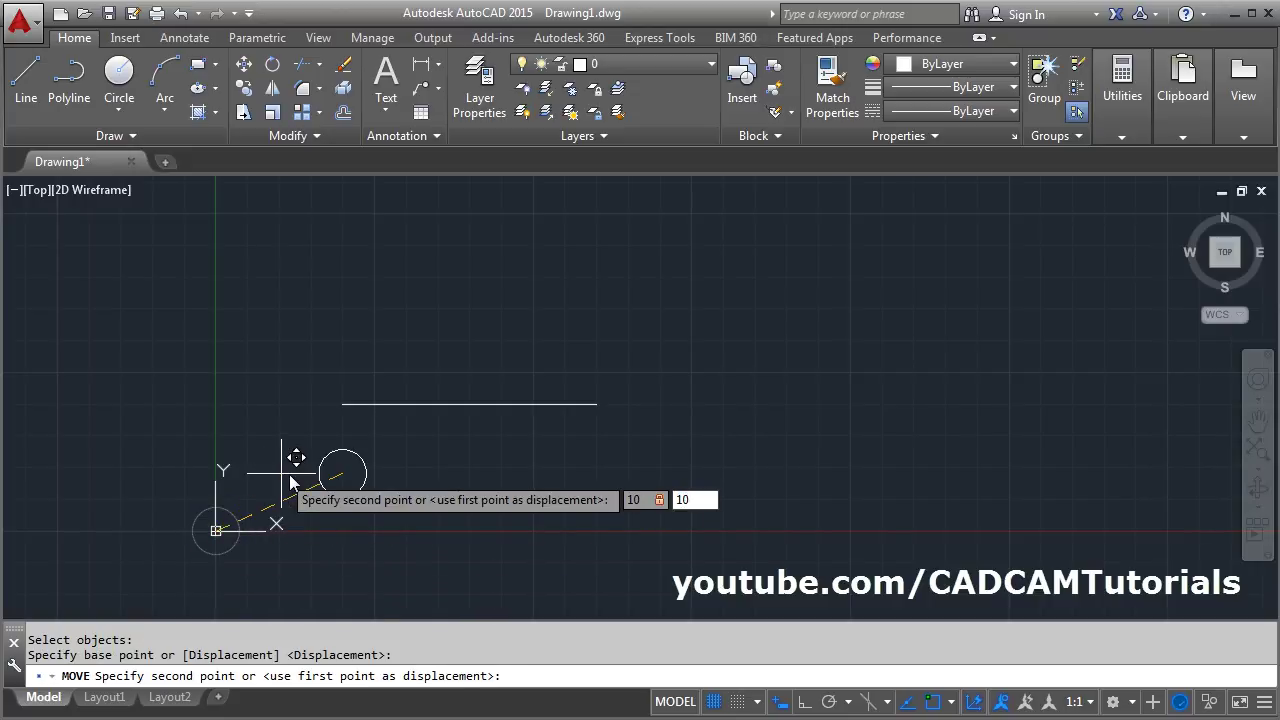
type("0")
key("Return")
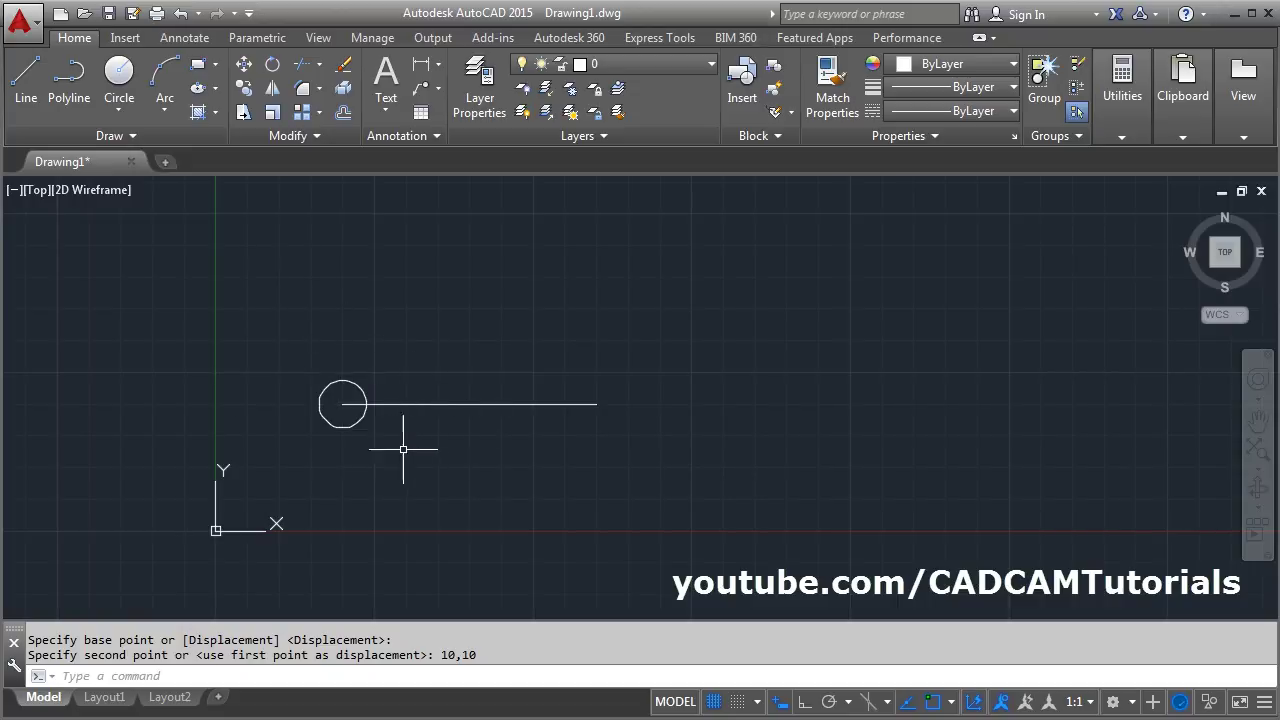
- Window-select the circle and line and drag the pair up-right, then down-right
left_click(445, 370)
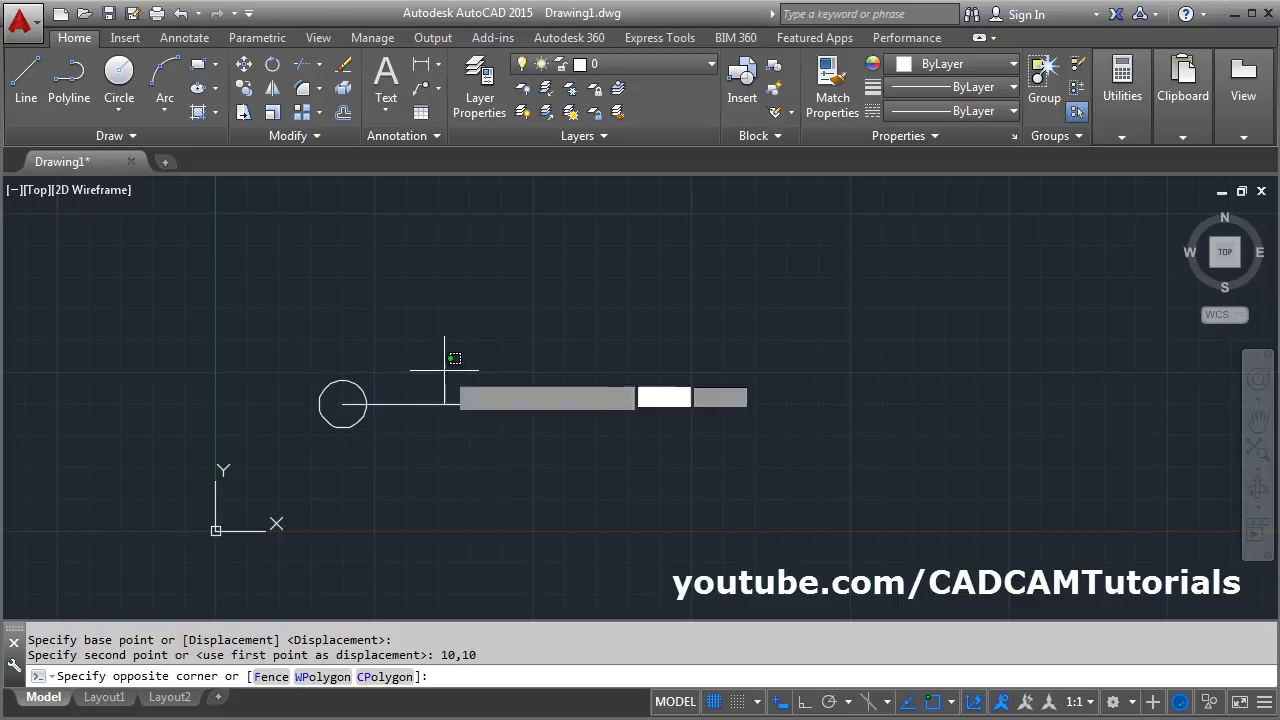
left_click(331, 459)
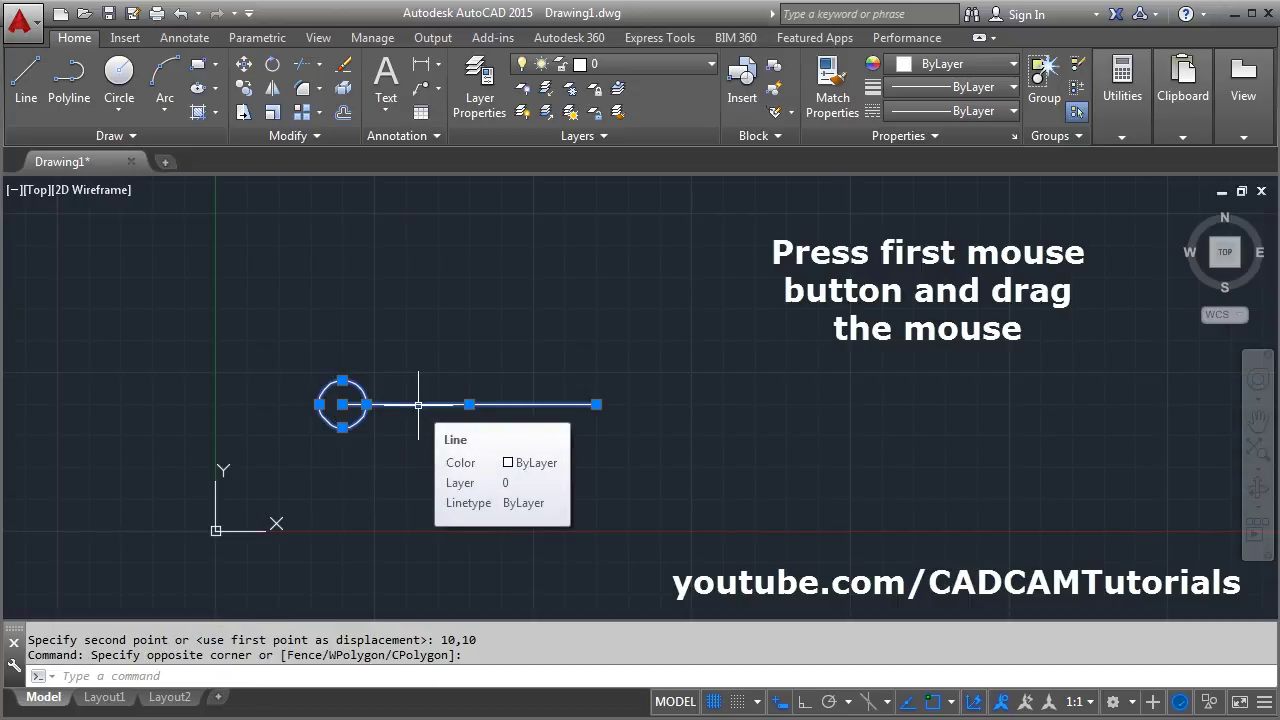
left_click_drag(418, 405, 597, 279)
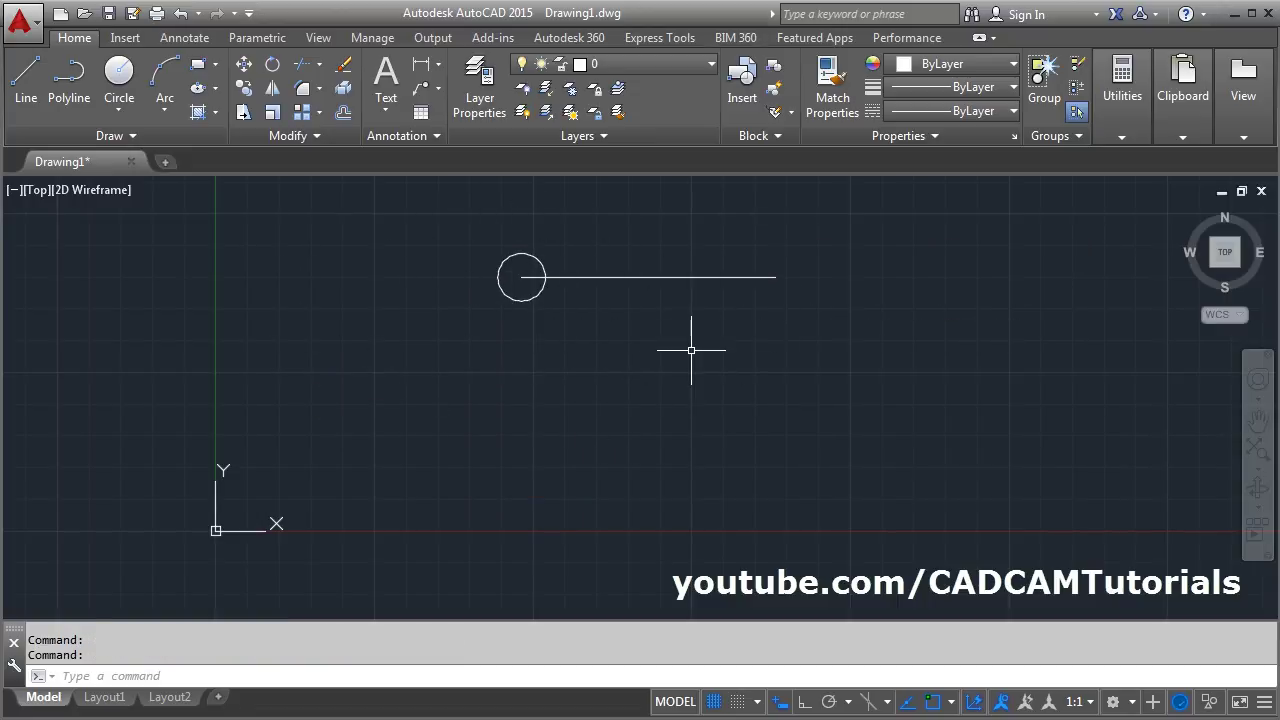
left_click(646, 223)
left_click(474, 360)
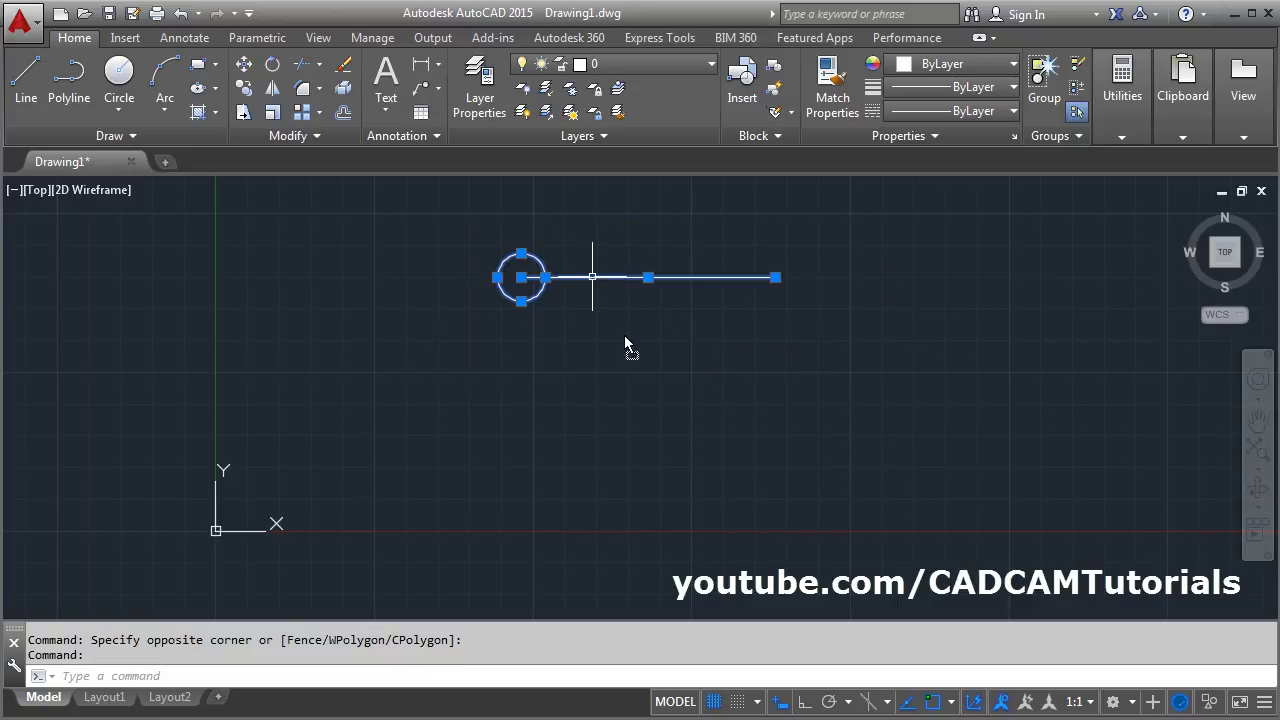
left_click_drag(647, 279, 513, 381)
left_click(786, 429)
left_click(651, 508)
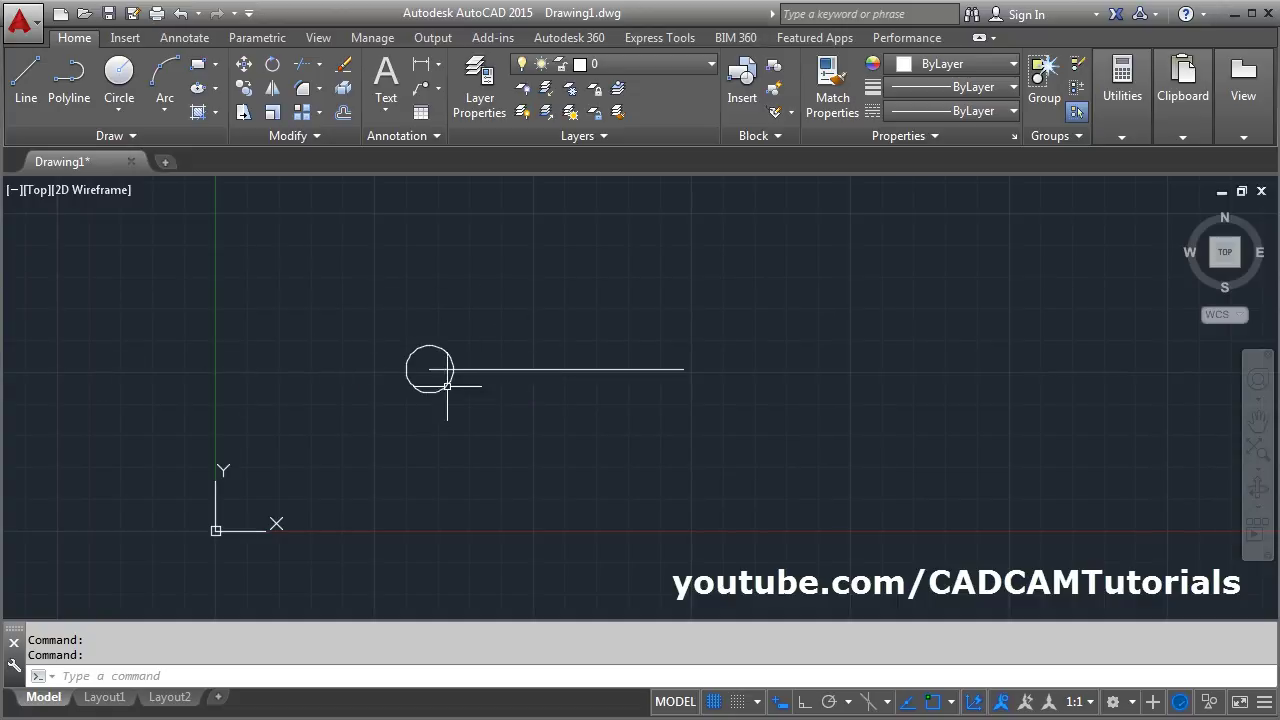
- Create a new blank Drawing3 and tile it vertically beside Drawing1
left_click(168, 162)
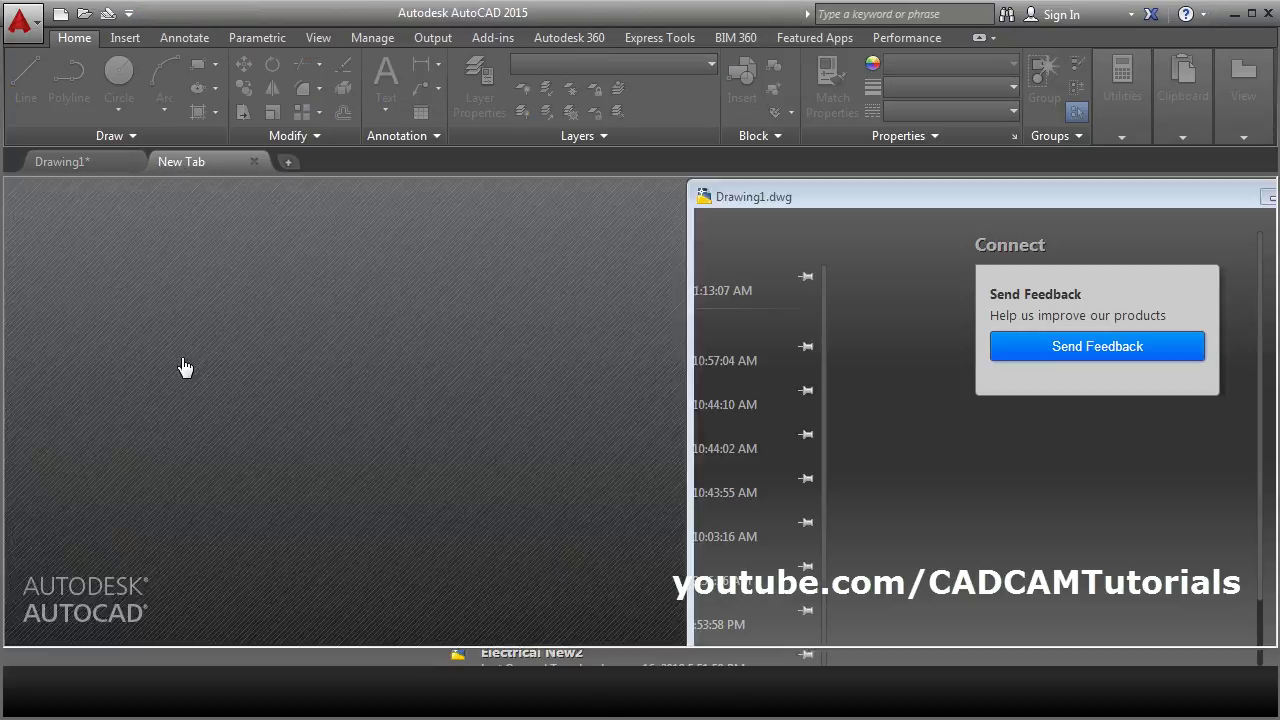
left_click(185, 368)
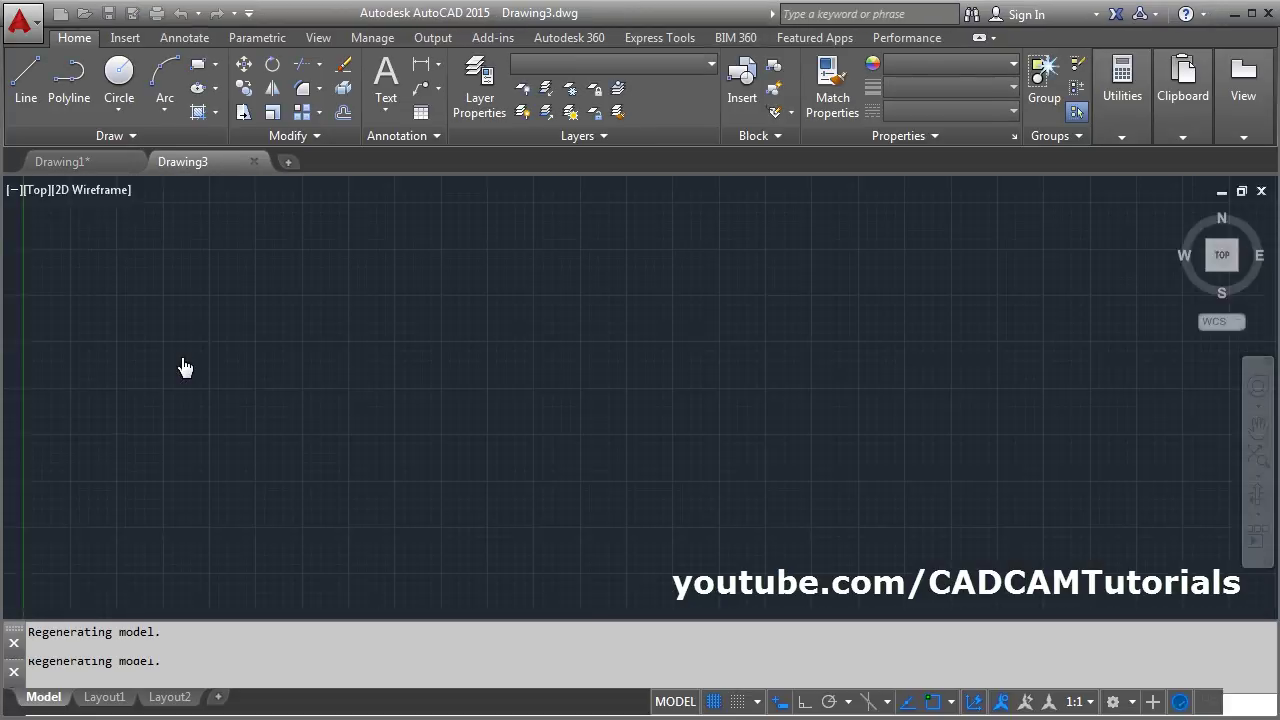
left_click(316, 39)
left_click(744, 87)
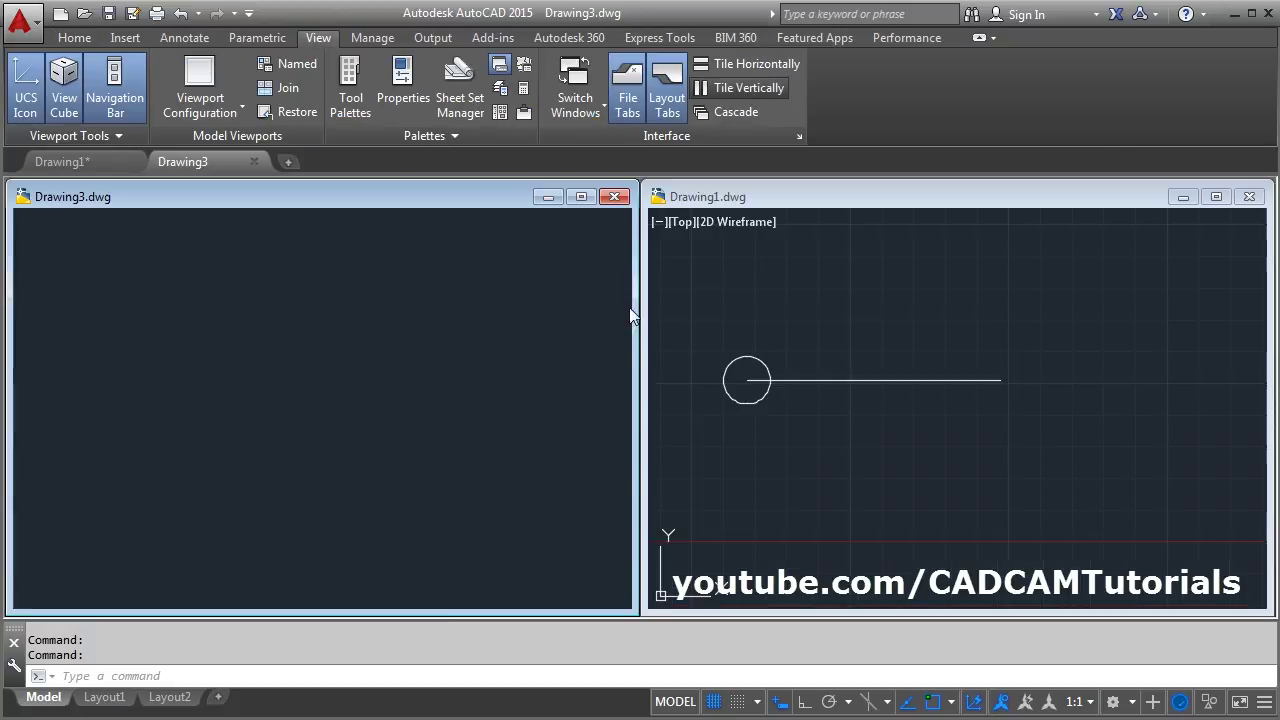
- Select the circle and line in Drawing1 and drag a copy into Drawing3
left_click(891, 327)
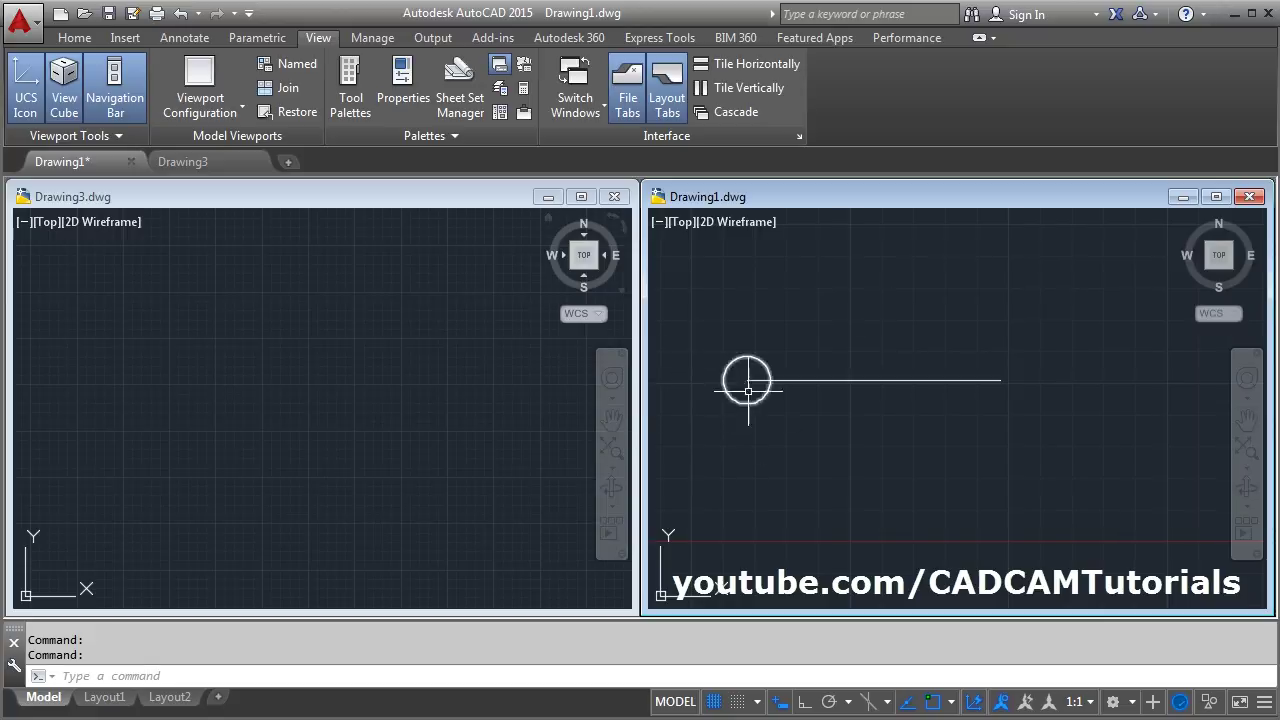
left_click(848, 318)
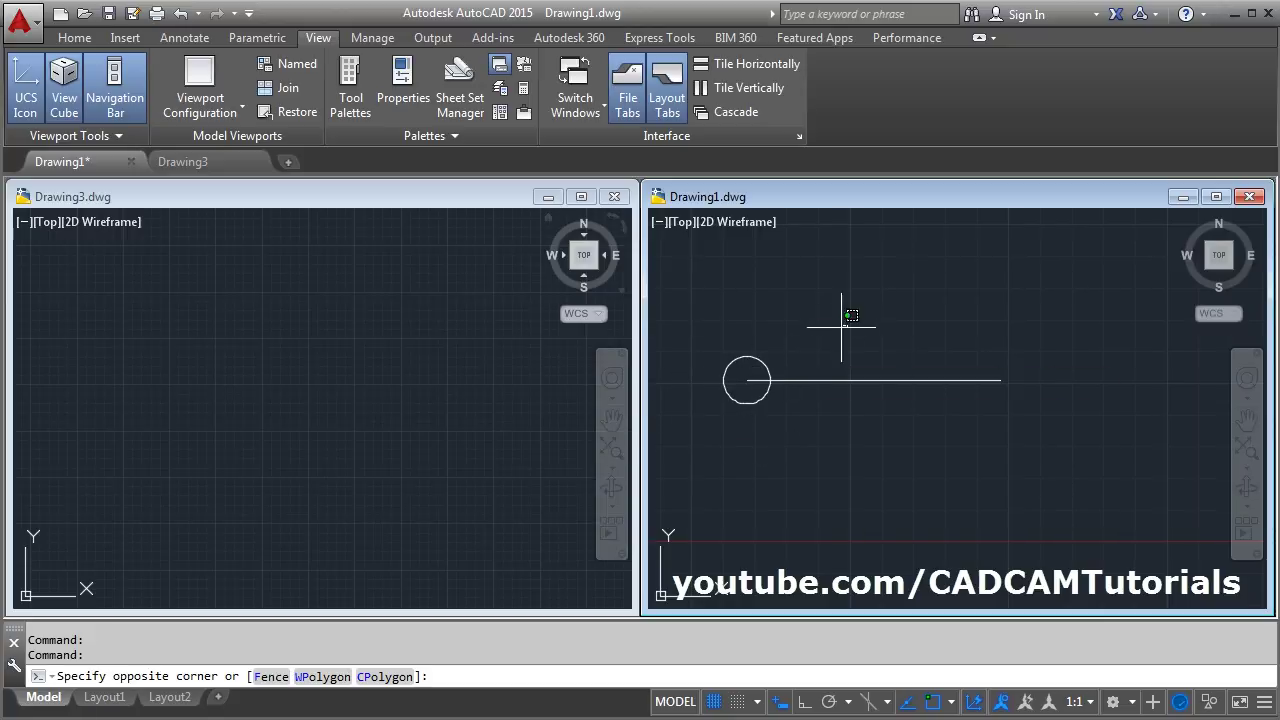
left_click(708, 434)
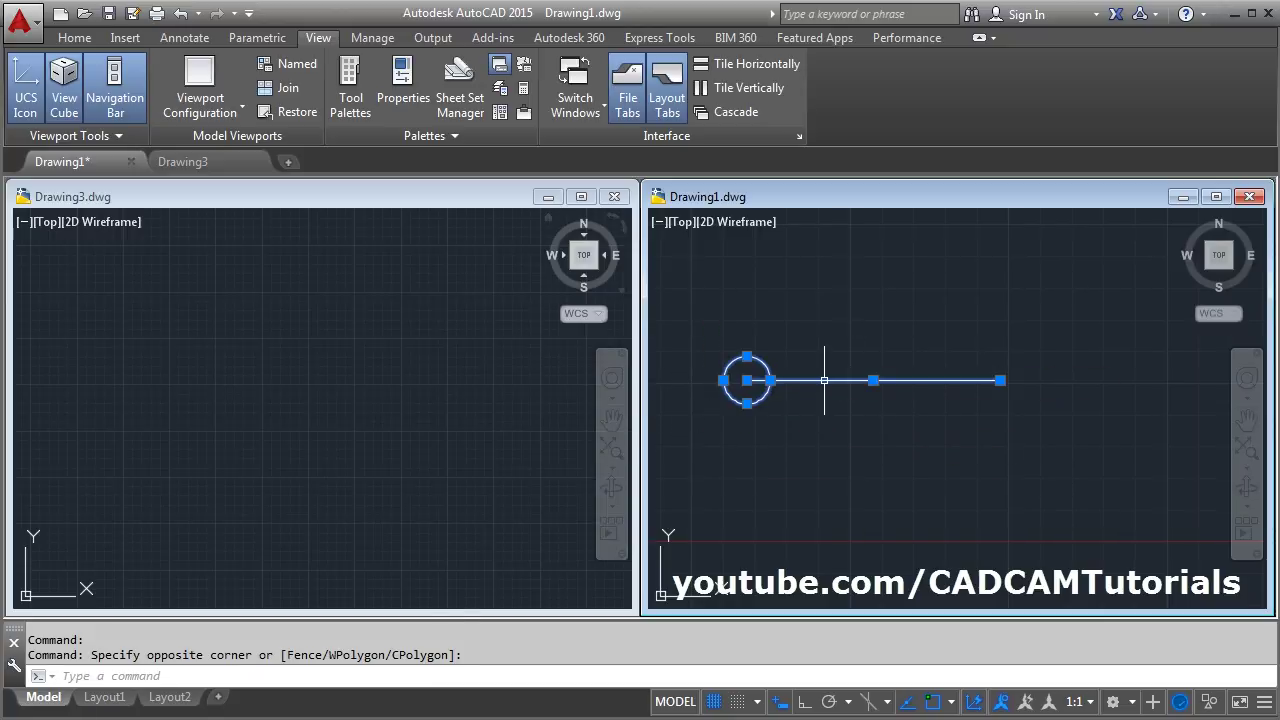
left_click_drag(824, 380, 268, 382)
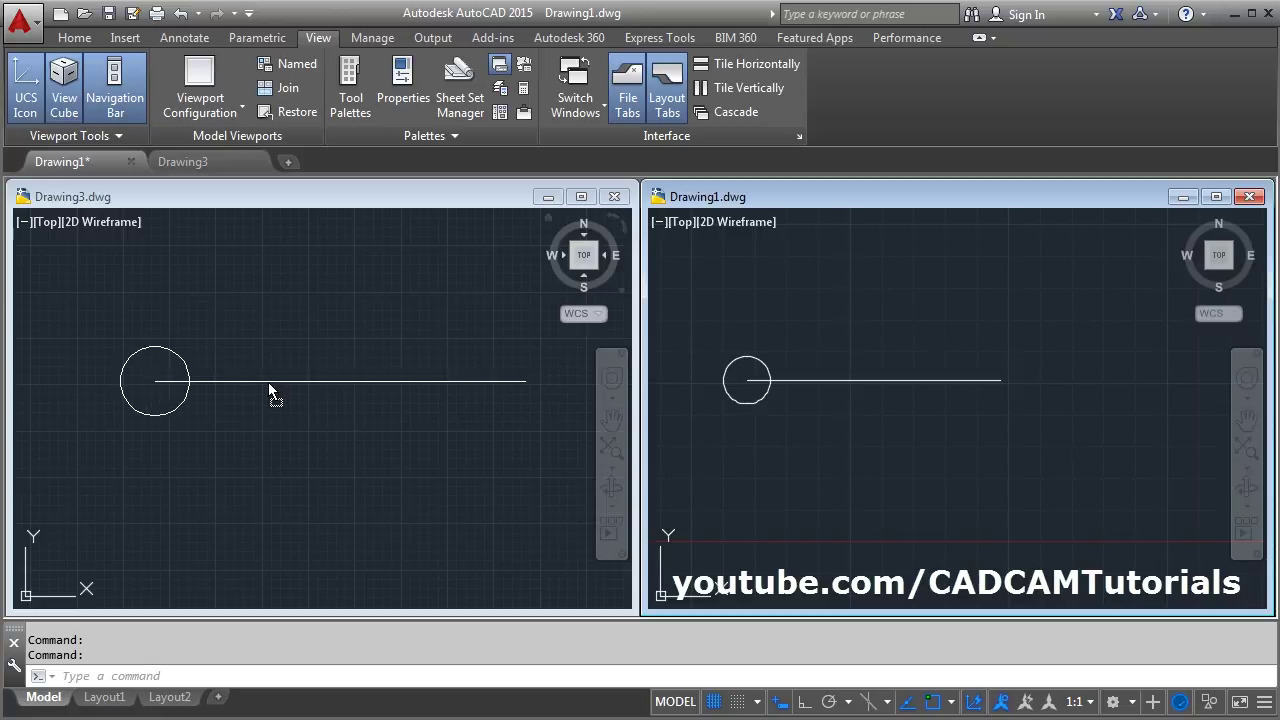
- Make Drawing3 active and maximize it to fill the drawing area
left_click(810, 490)
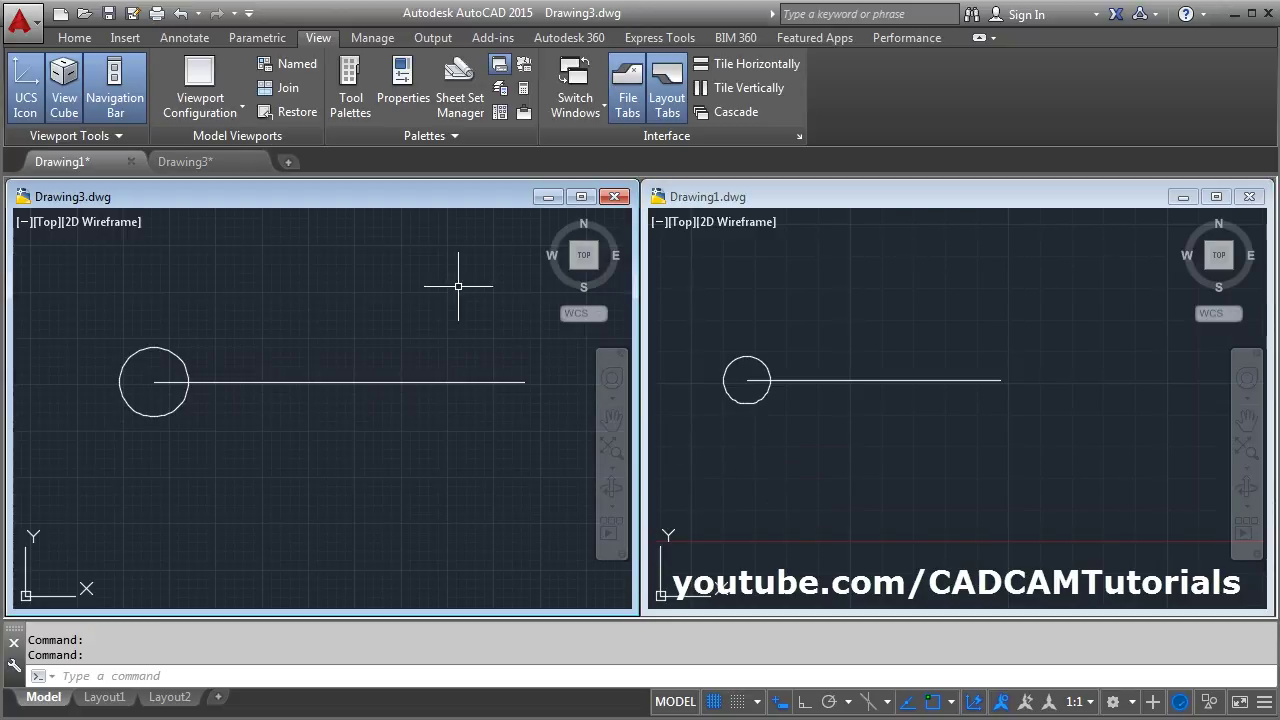
left_click(579, 194)
left_click(579, 194)
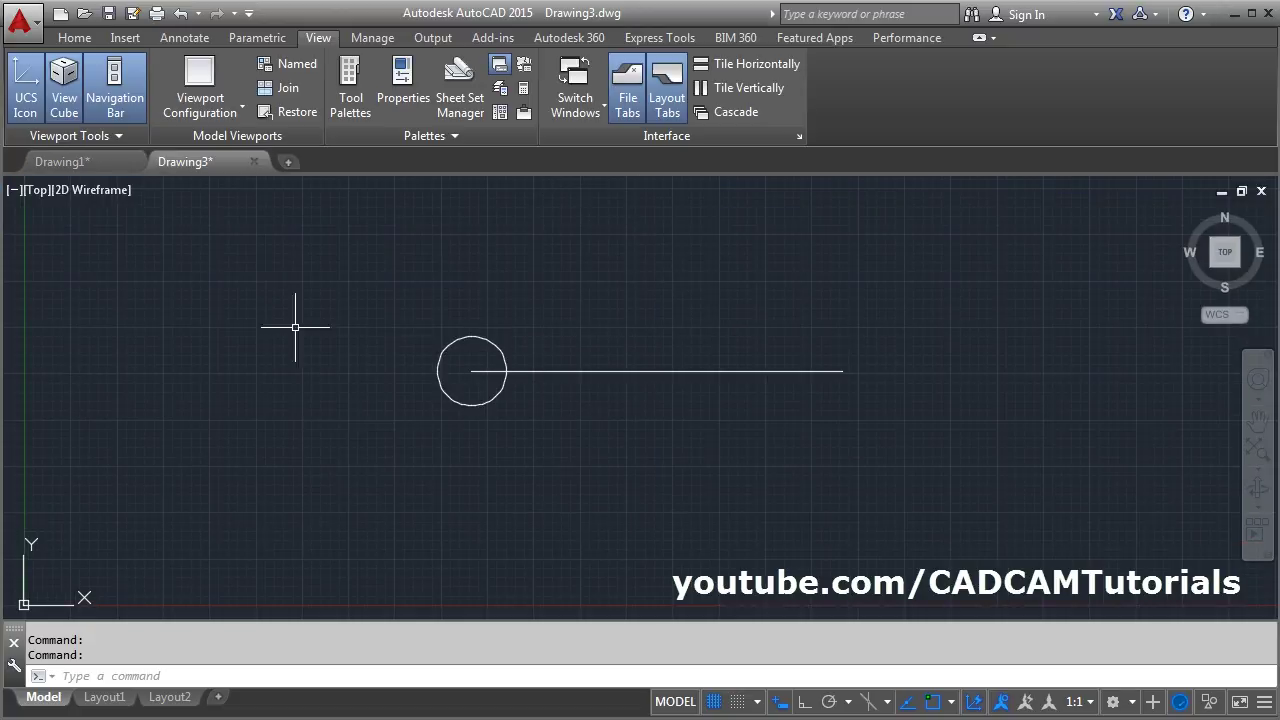
- Select the circle and line and nudge them right, up, left, down, right, then up twice
left_click(551, 314)
left_click(423, 434)
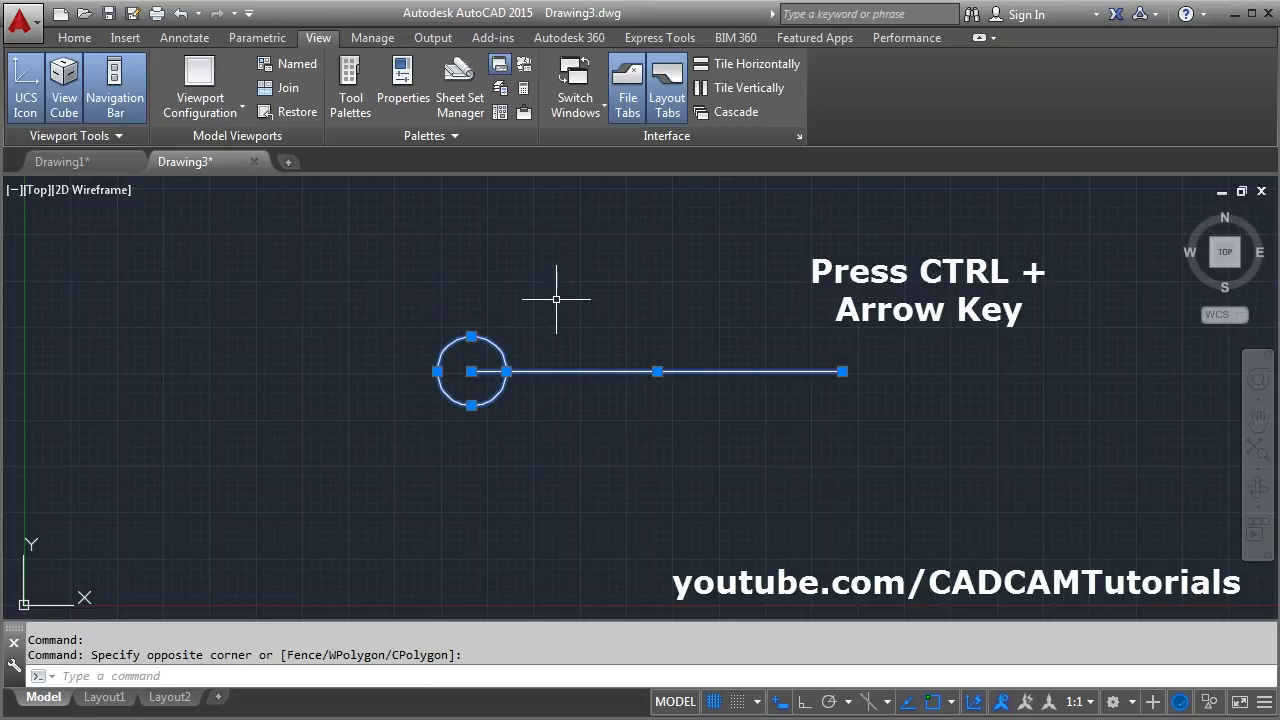
key("ctrl+Right")
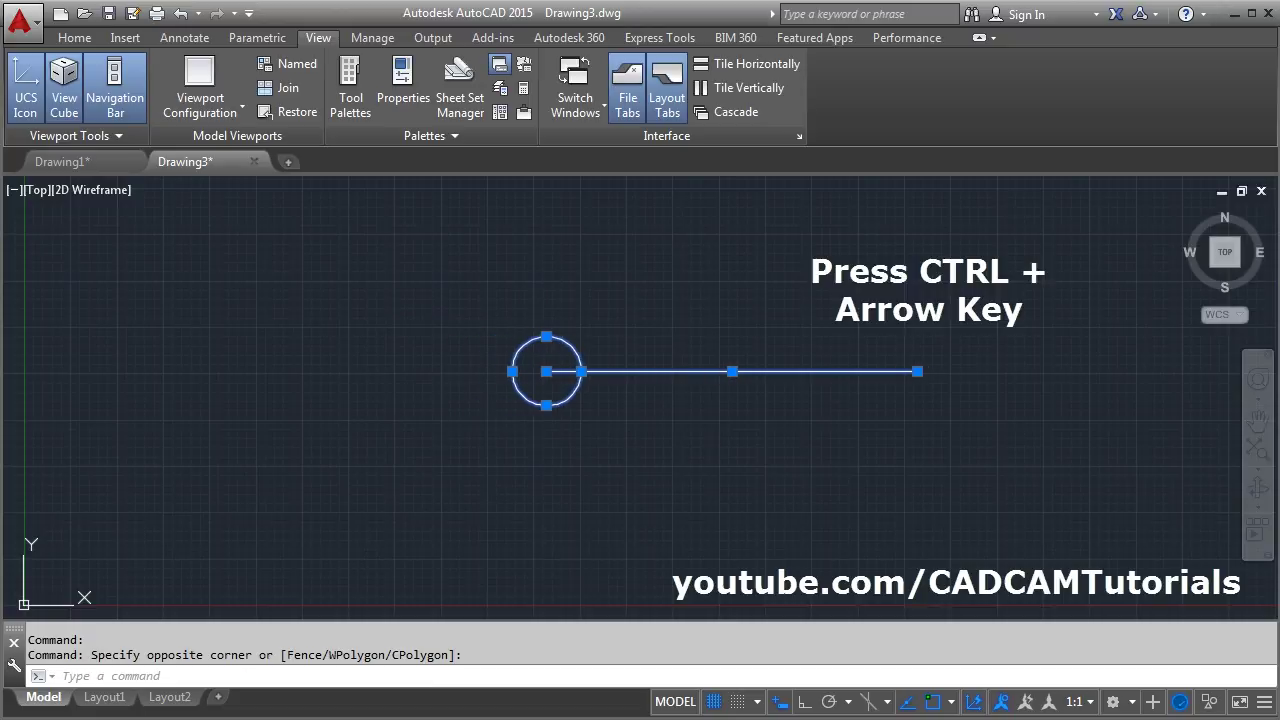
key("ctrl+Up")
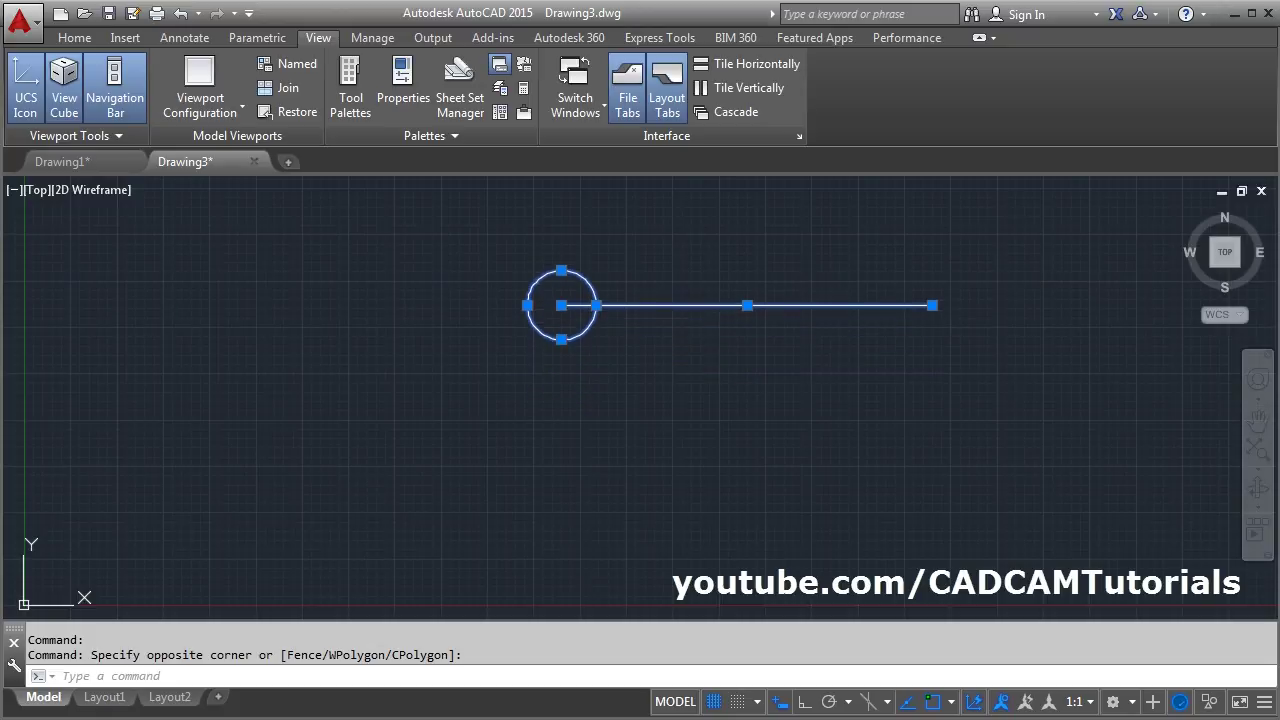
key("ctrl+Left")
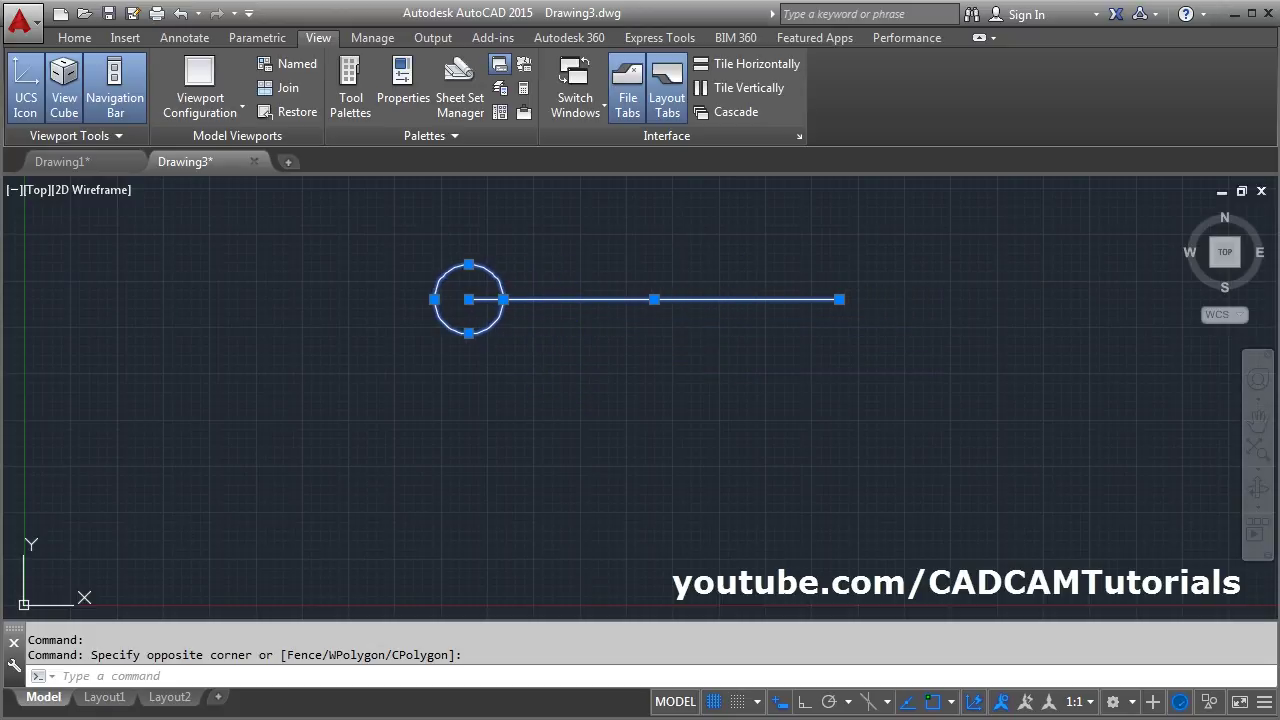
key("ctrl+Down")
key("ctrl+Down")
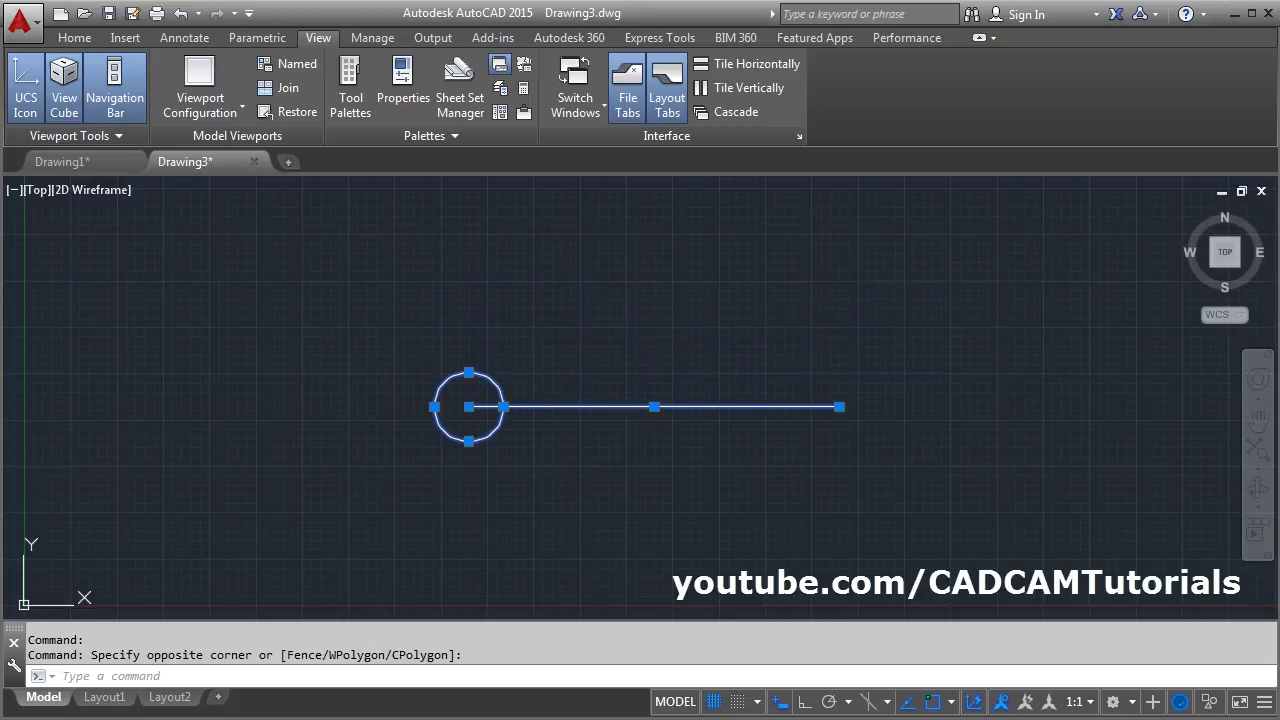
key("ctrl+Right")
key("ctrl+Up")
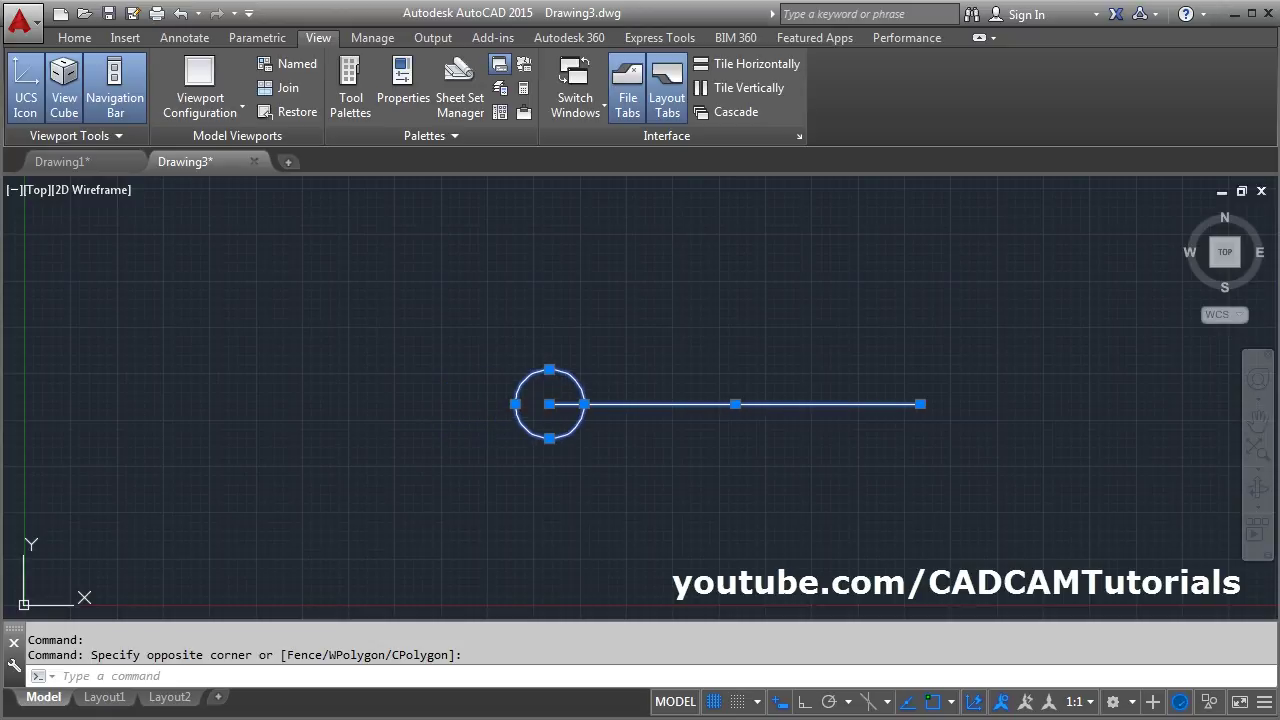
key("ctrl+Up")
- Deselect the circle and line and return to the Home tab
left_click(680, 502)
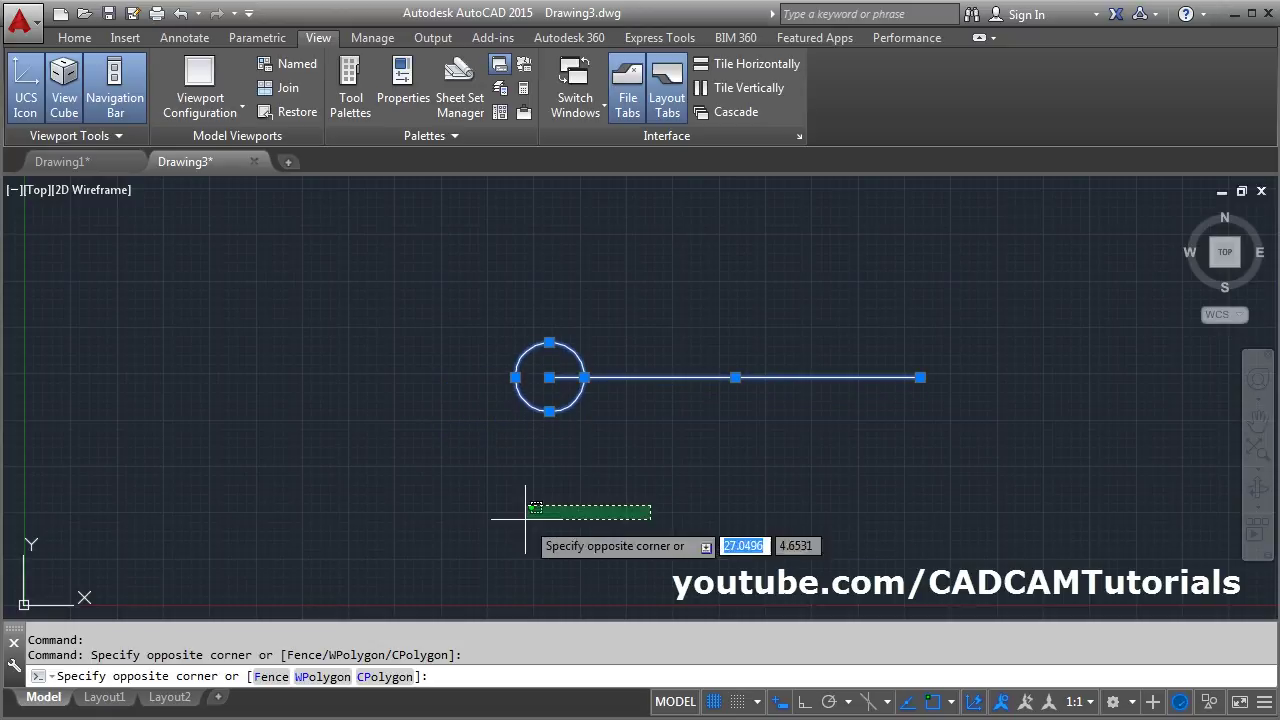
key("Escape")
left_click(74, 37)
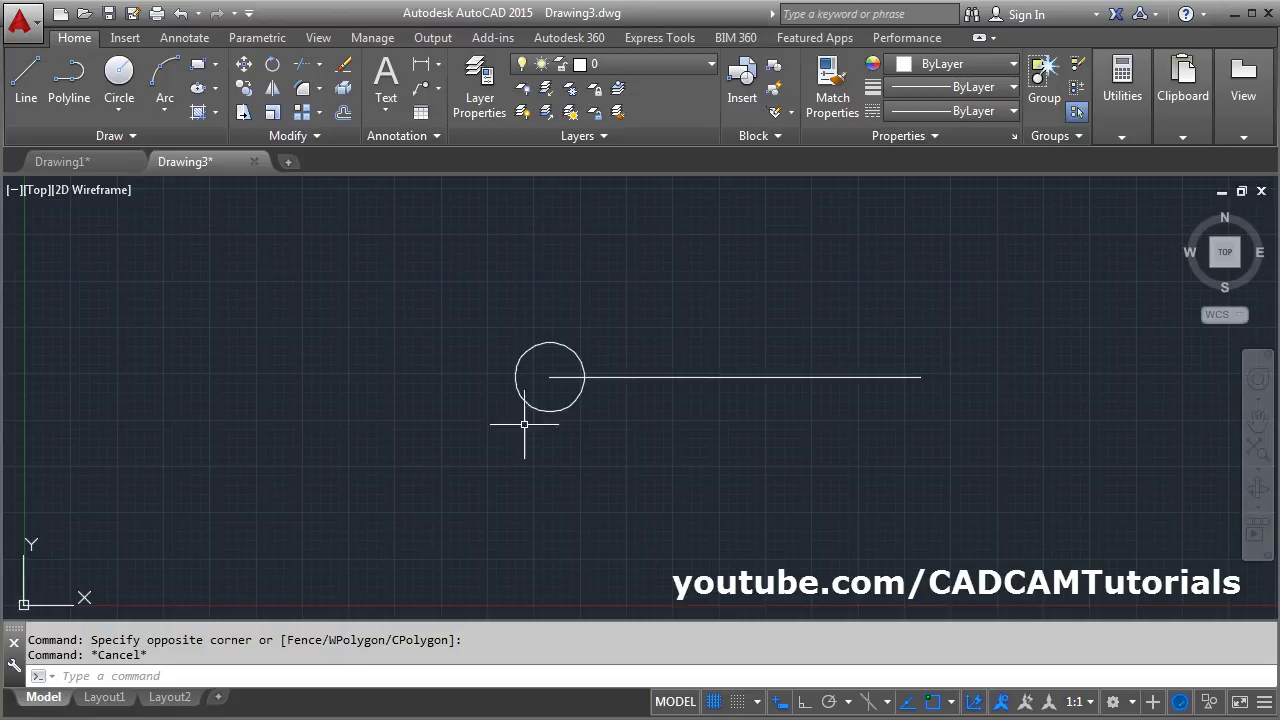